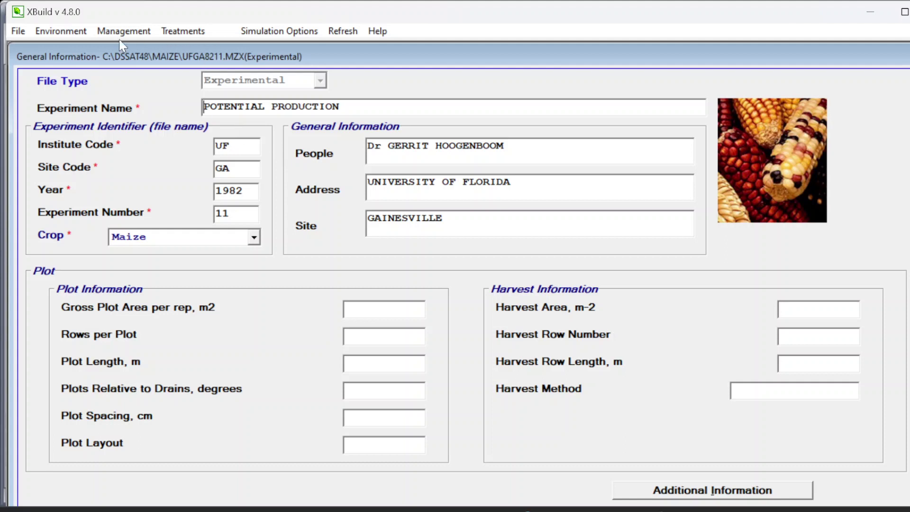
# Add a second level to the experiment's fields and delete it again
pyautogui.click(76, 33)
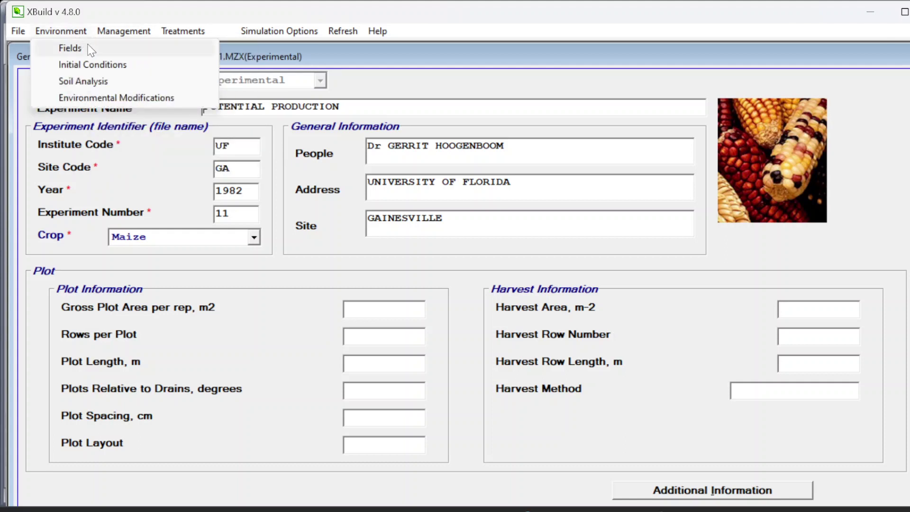
pyautogui.click(92, 47)
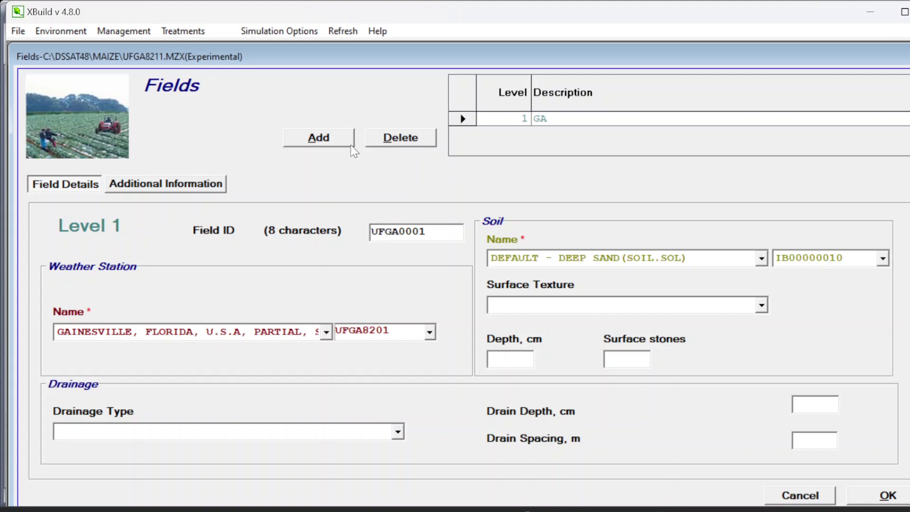
pyautogui.click(337, 141)
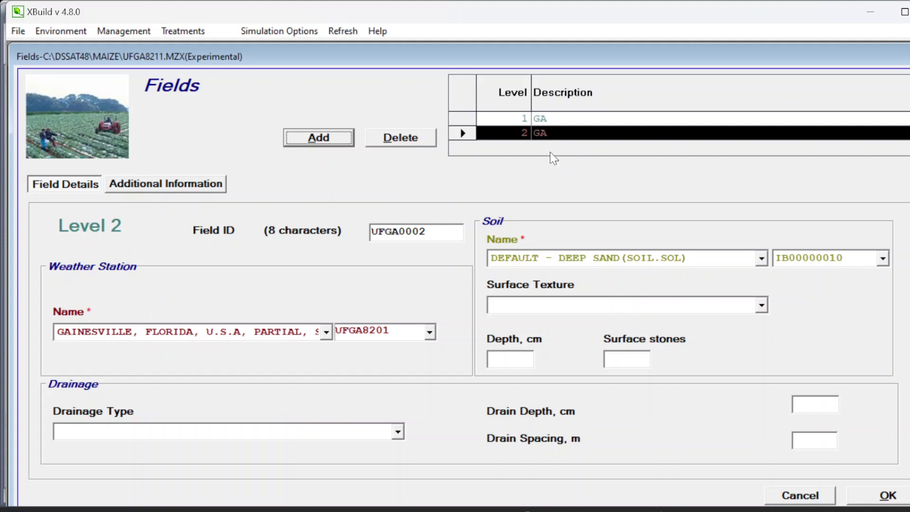
pyautogui.click(429, 141)
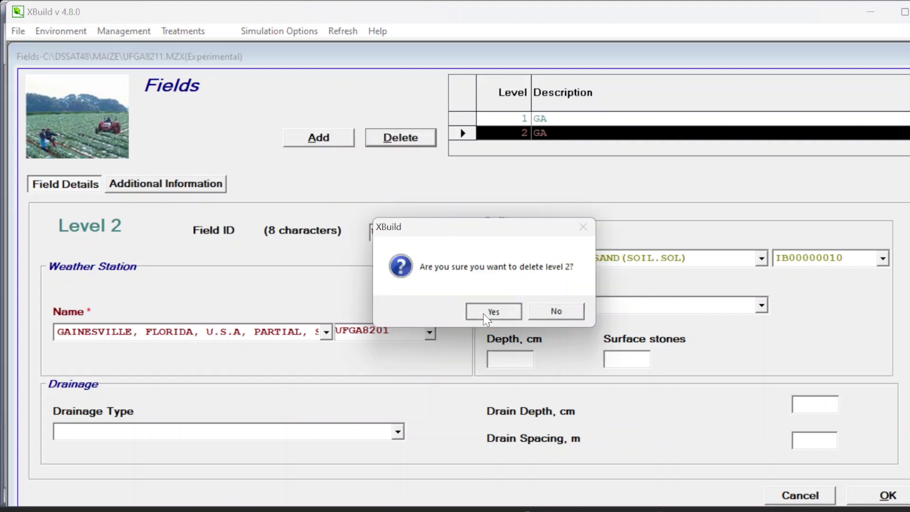
pyautogui.click(483, 314)
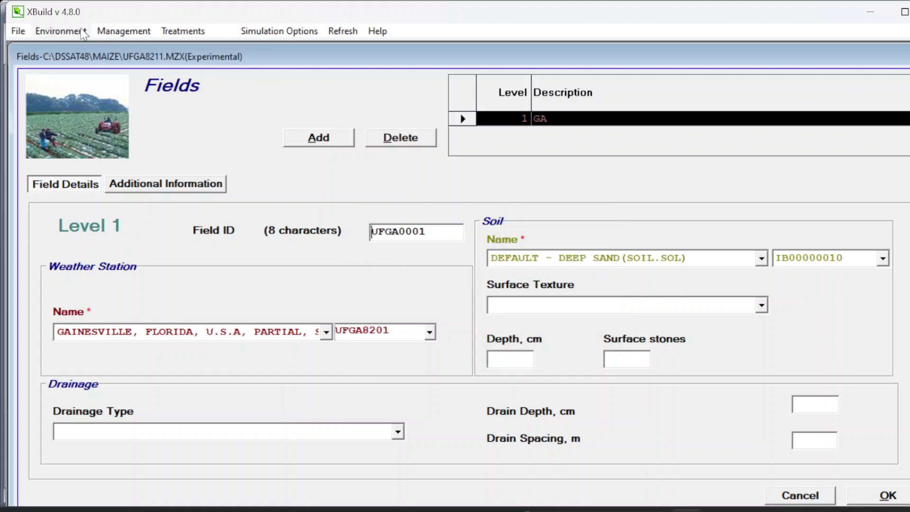
# Add a second level to the initial conditions and set its previous crop to Fallow
pyautogui.click(64, 31)
pyautogui.click(91, 62)
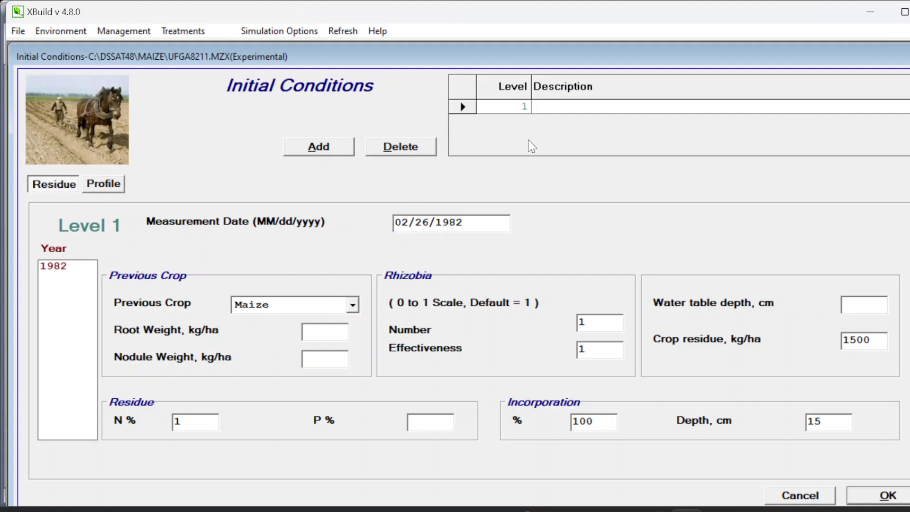
pyautogui.click(345, 147)
pyautogui.click(353, 305)
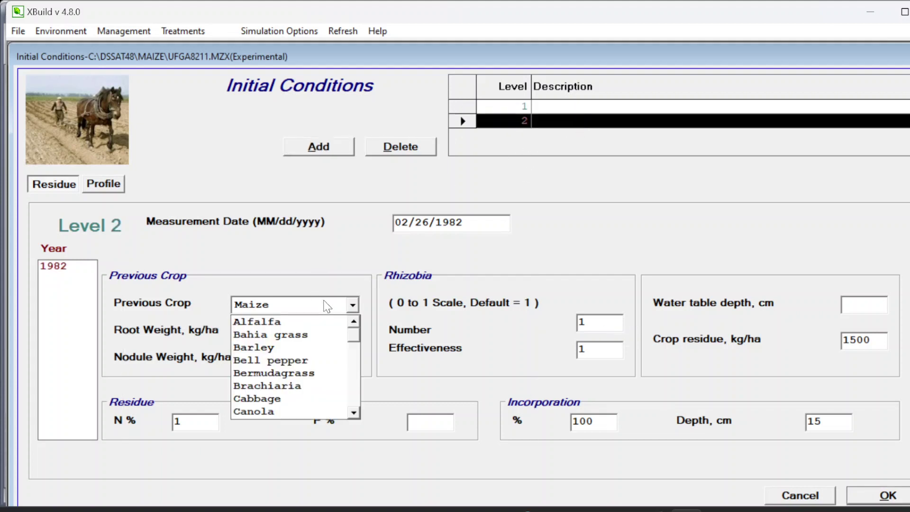
pyautogui.click(354, 412)
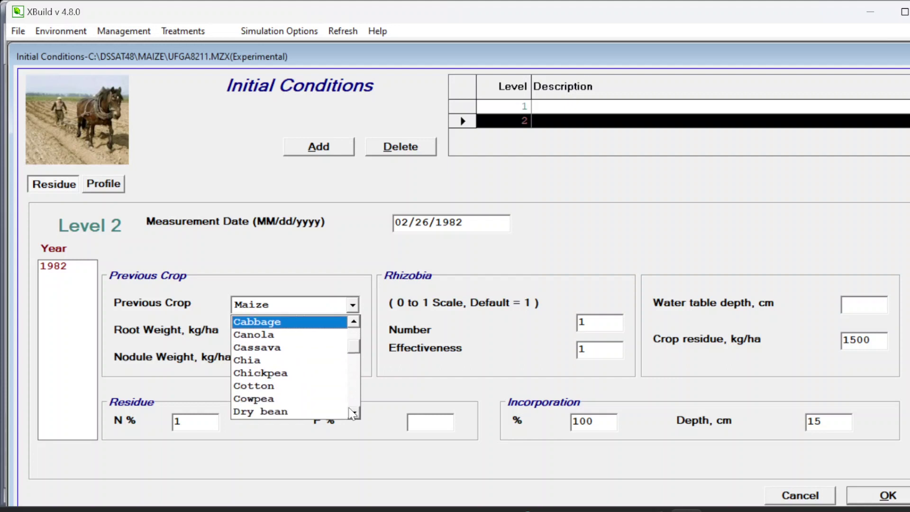
pyautogui.scroll(-8, 354, 413)
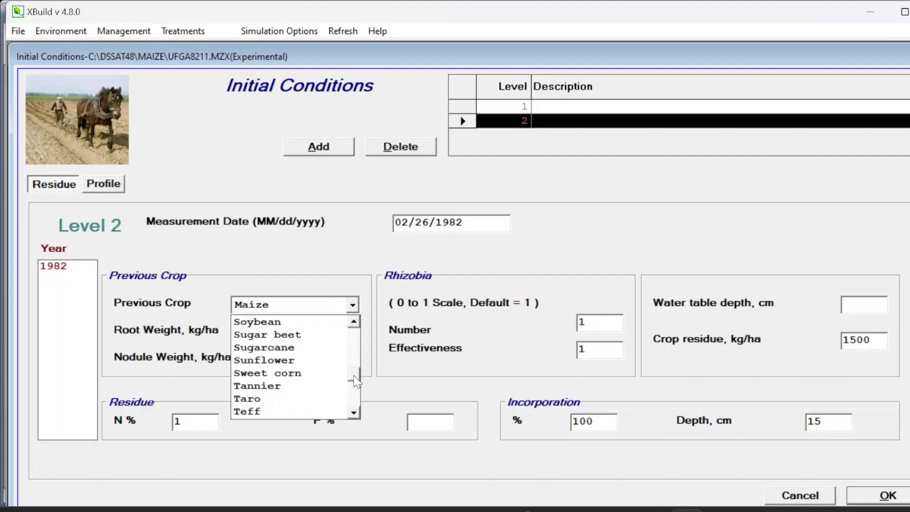
pyautogui.moveTo(357, 381); pyautogui.dragTo(361, 369)
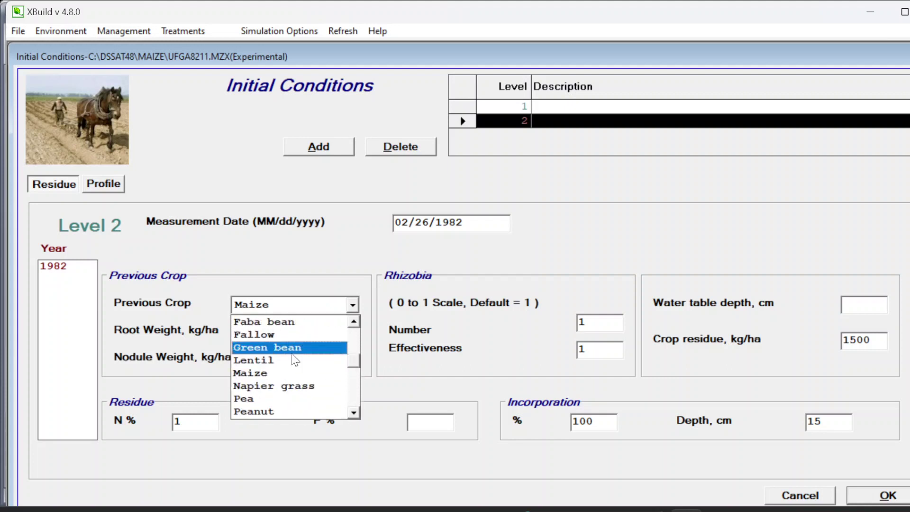
pyautogui.click(283, 336)
# Clear the level 2 residue N %, crop residue, incorporation depth and incorporation percentage, and save the initial conditions
pyautogui.click(208, 422)
pyautogui.press('BackSpace')
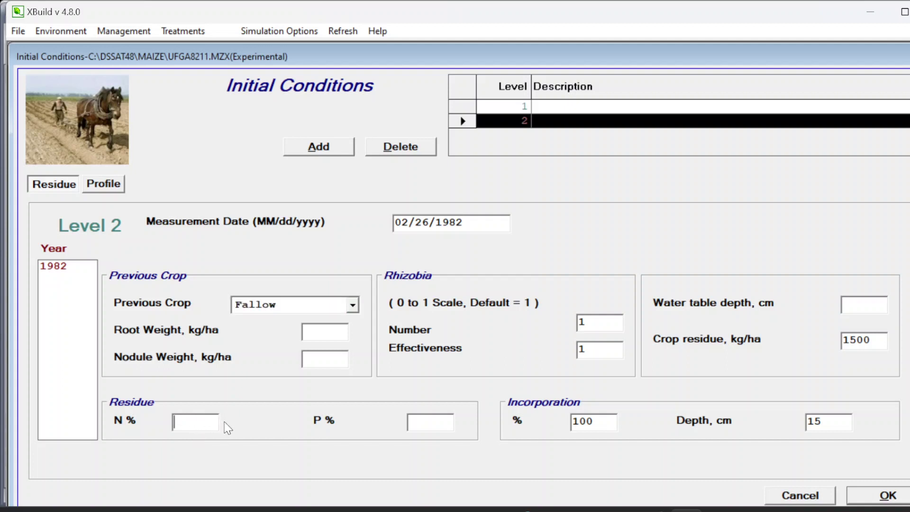
pyautogui.moveTo(872, 340); pyautogui.dragTo(821, 341)
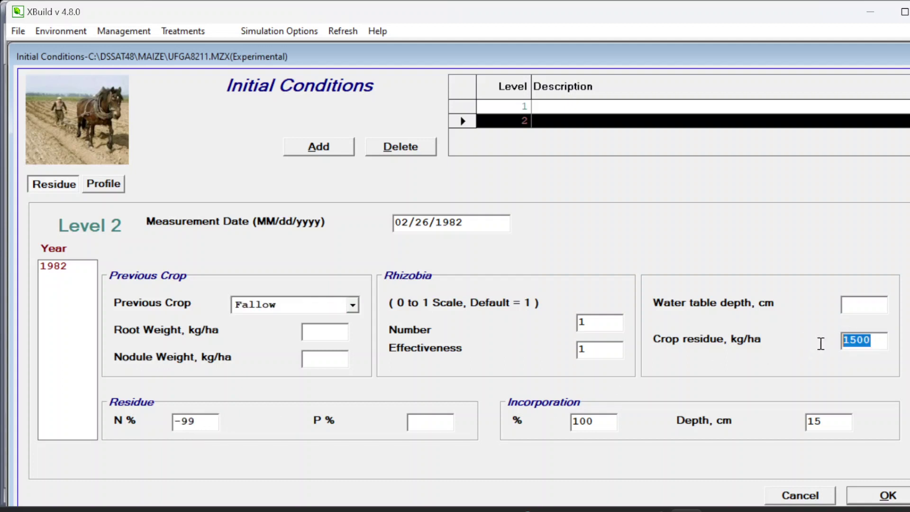
pyautogui.press('BackSpace')
pyautogui.moveTo(846, 422); pyautogui.dragTo(793, 422)
pyautogui.press('BackSpace')
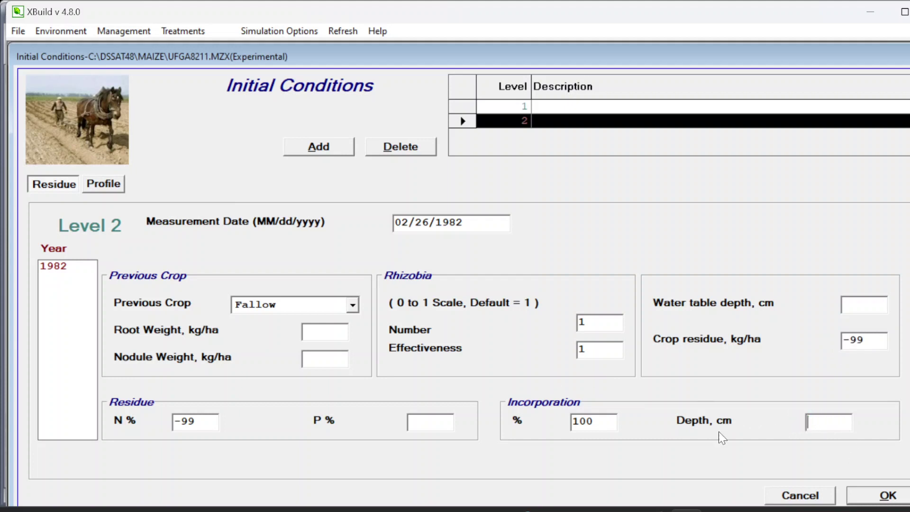
pyautogui.doubleClick(611, 422)
pyautogui.press('BackSpace')
pyautogui.click(886, 496)
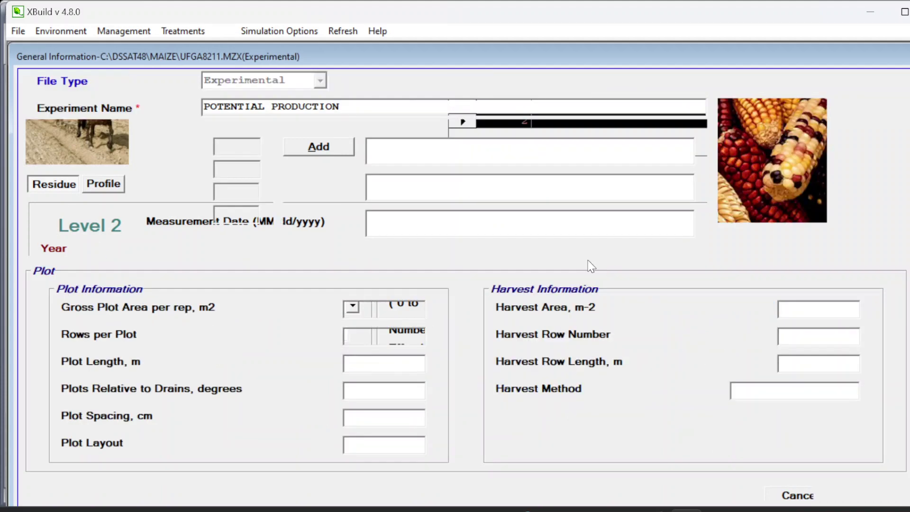
# Recalculate the soil profile of initial conditions level 2 with 100 % available water and 25 kg/ha nitrogen
pyautogui.click(61, 31)
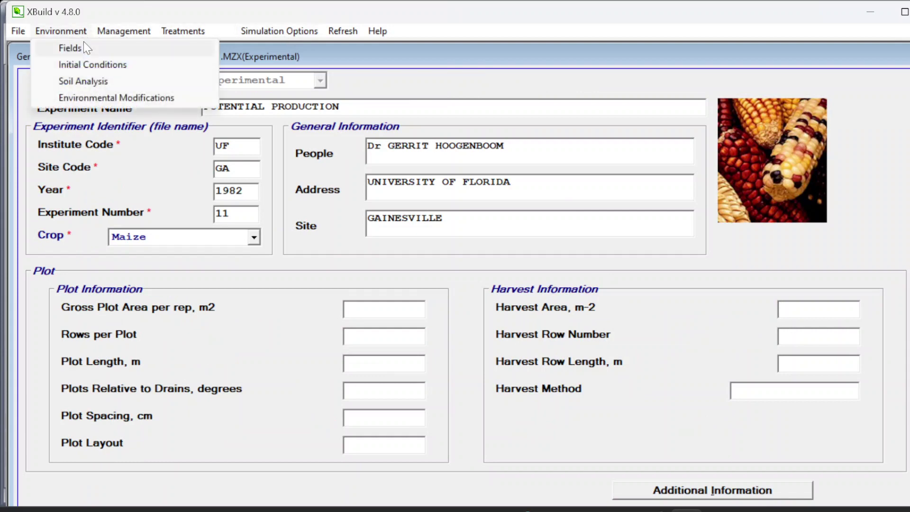
pyautogui.click(83, 66)
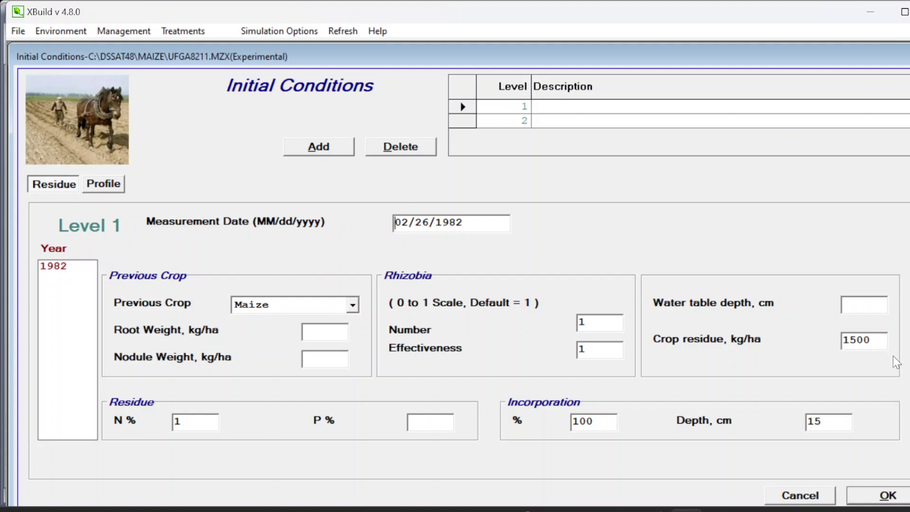
pyautogui.click(469, 123)
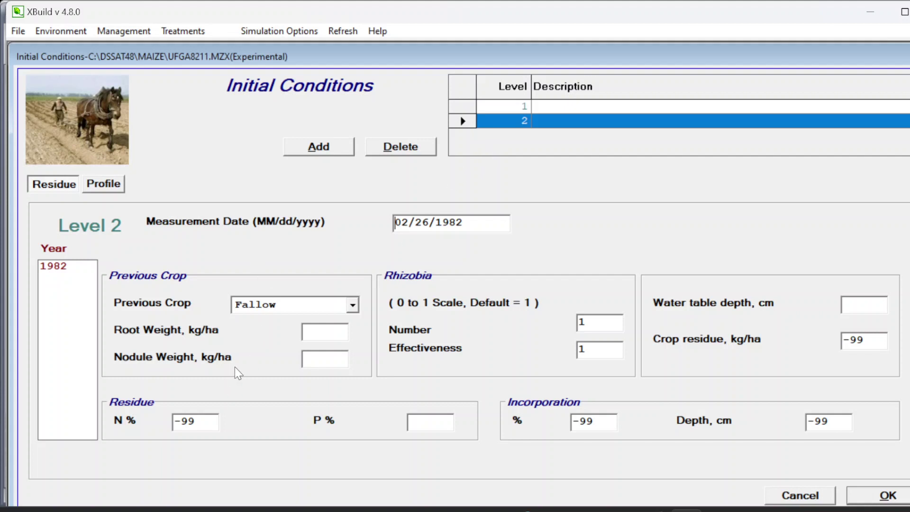
pyautogui.click(105, 184)
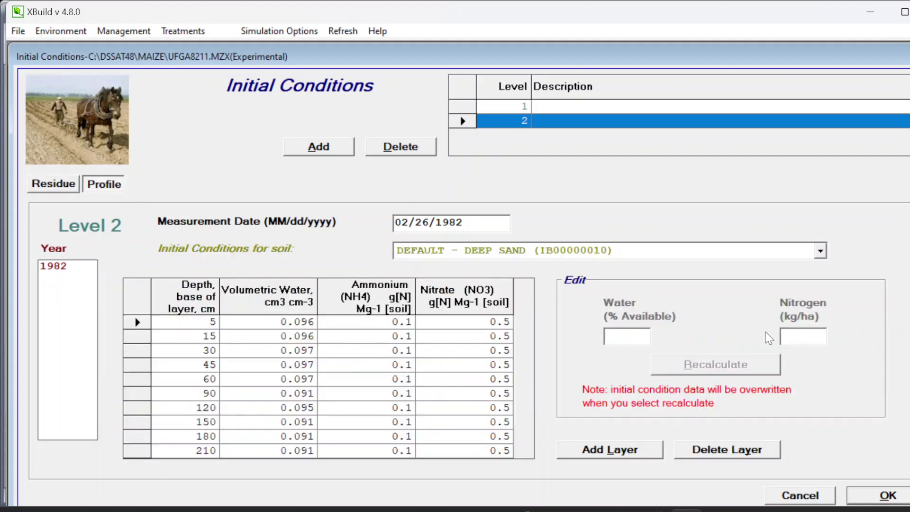
pyautogui.click(641, 333)
pyautogui.write('100')
pyautogui.click(820, 338)
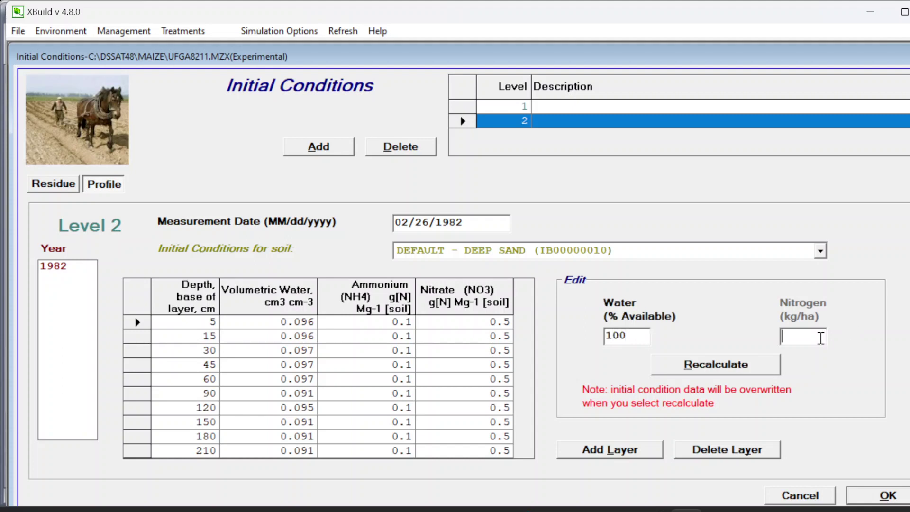
pyautogui.write('25')
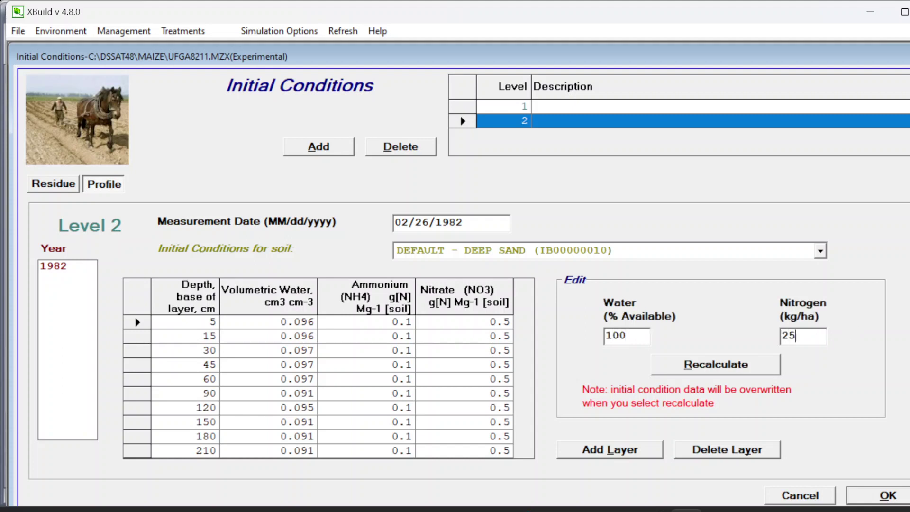
pyautogui.click(710, 368)
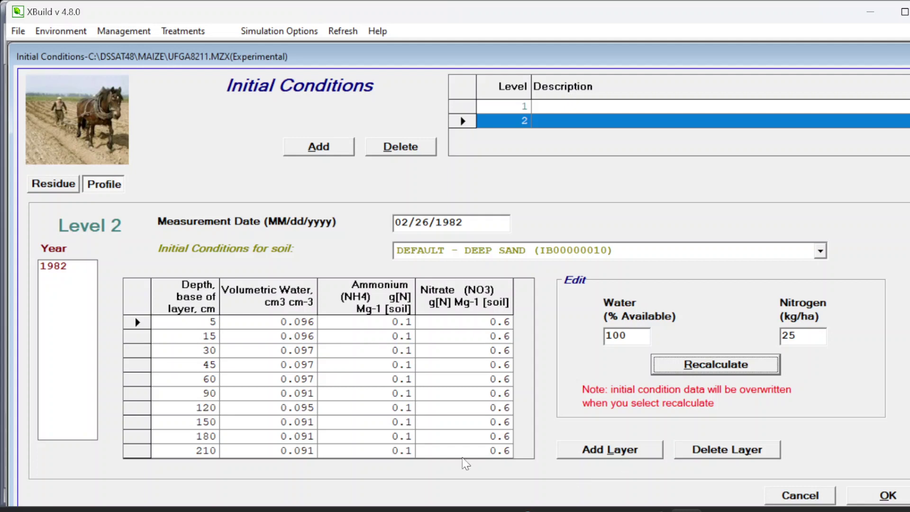
# Add an extra 5 cm soil layer, delete it again and save the level 2 initial conditions
pyautogui.click(610, 450)
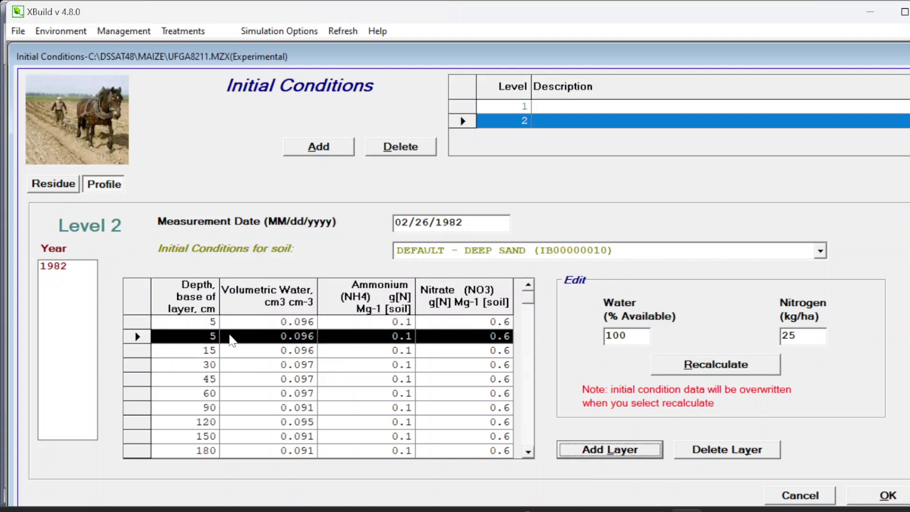
pyautogui.click(740, 451)
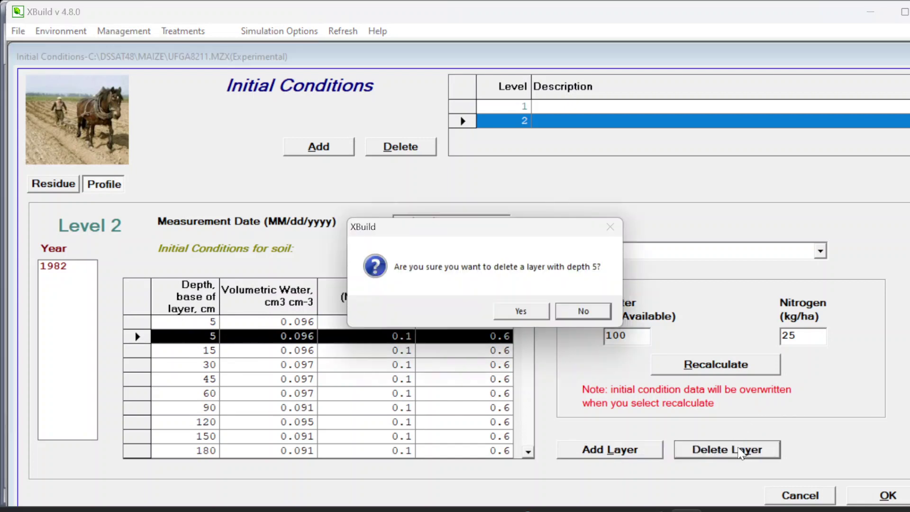
pyautogui.click(531, 312)
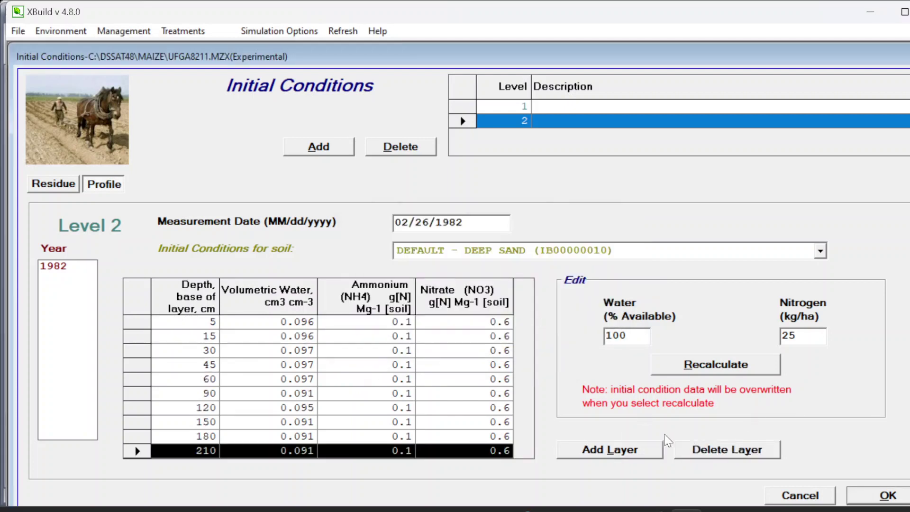
pyautogui.click(887, 495)
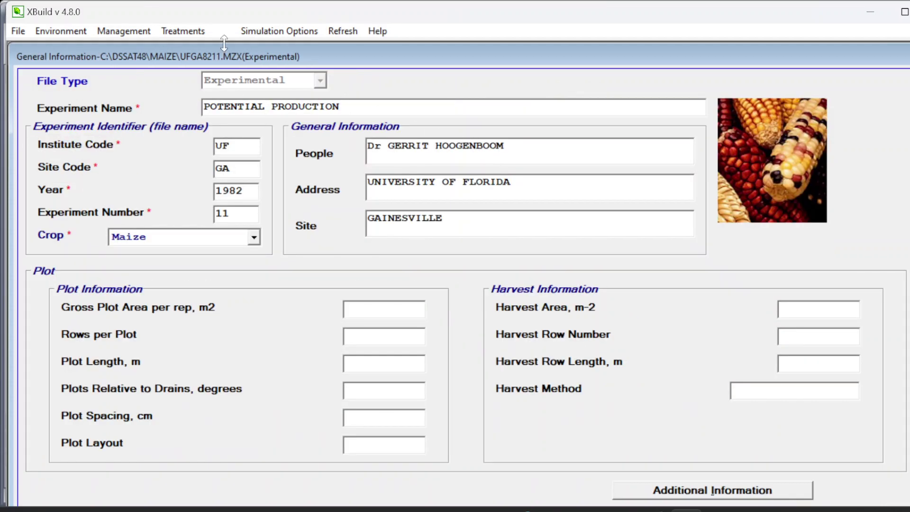
# Add a second maize cultivar level with cultivar 2650-2700 GDD and delete it again
pyautogui.click(97, 32)
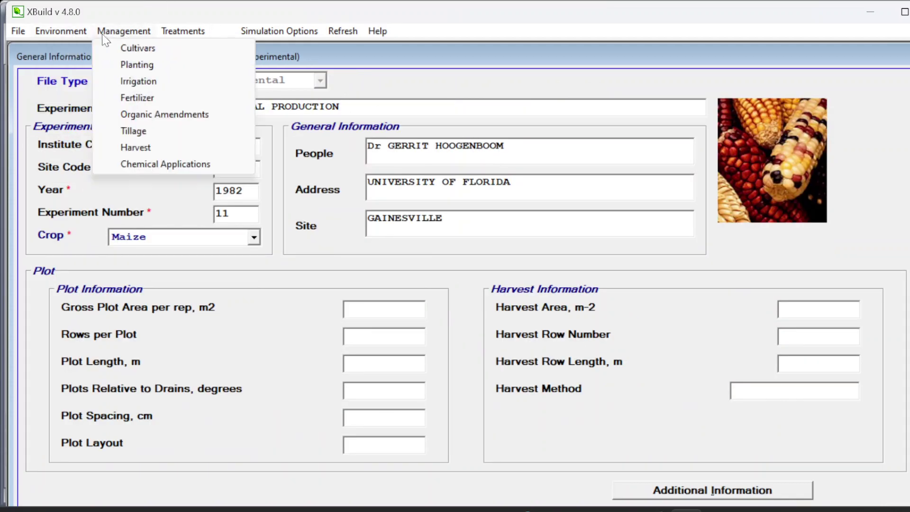
pyautogui.click(108, 47)
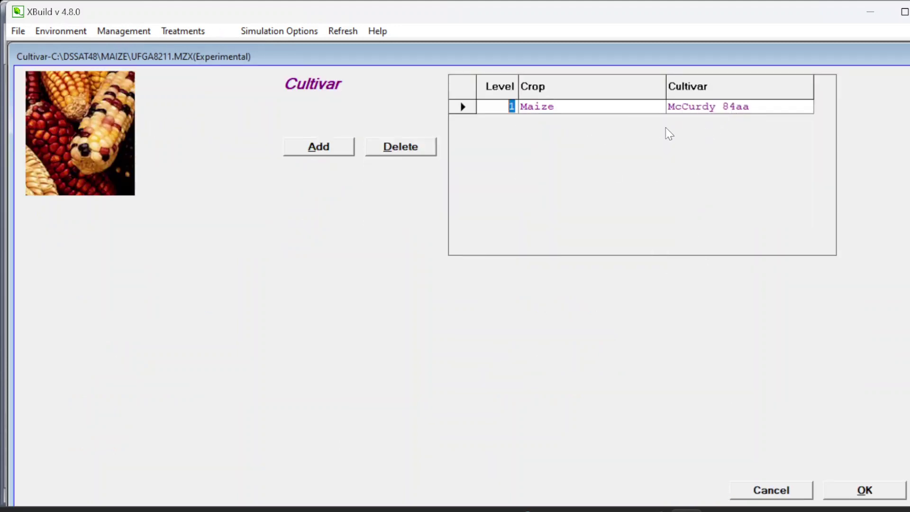
pyautogui.click(338, 151)
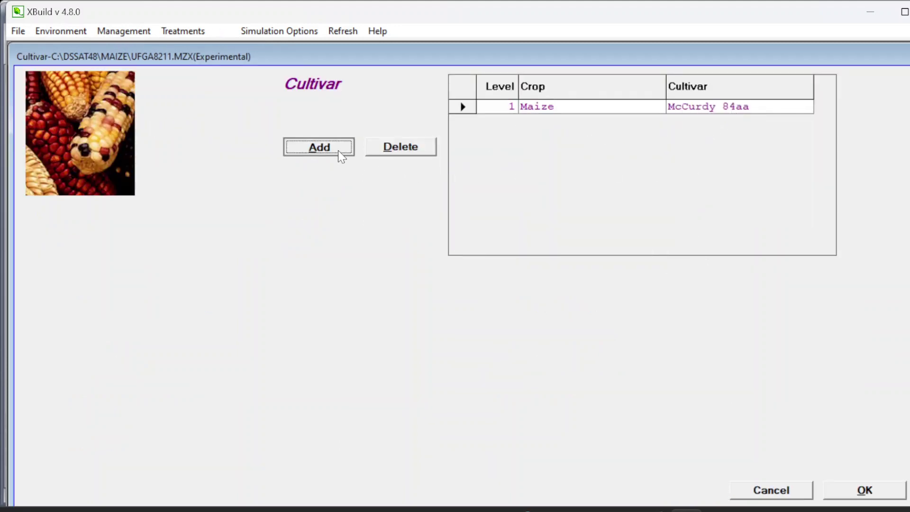
pyautogui.click(753, 122)
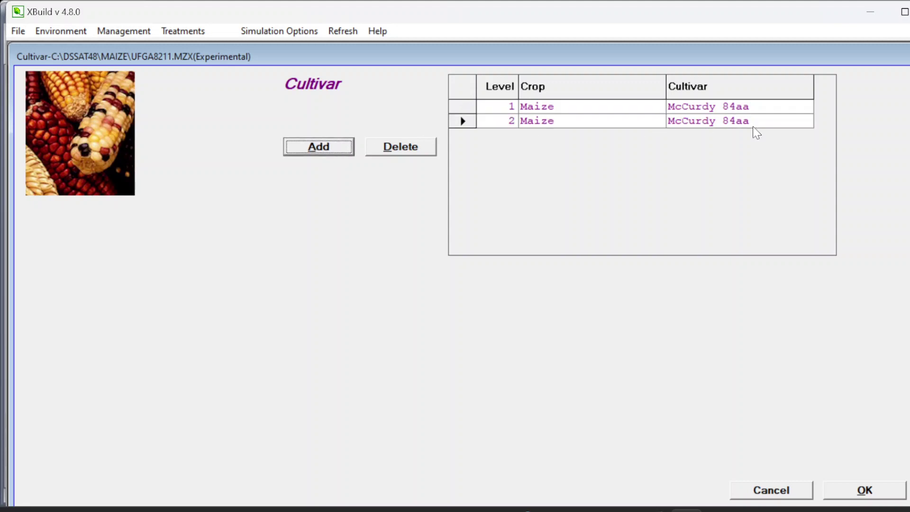
pyautogui.click(806, 121)
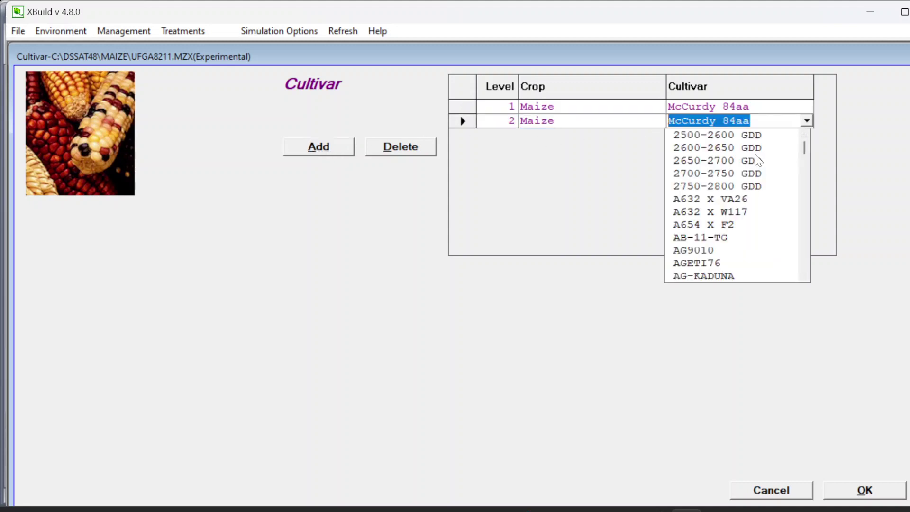
pyautogui.click(759, 160)
pyautogui.click(774, 120)
pyautogui.click(782, 120)
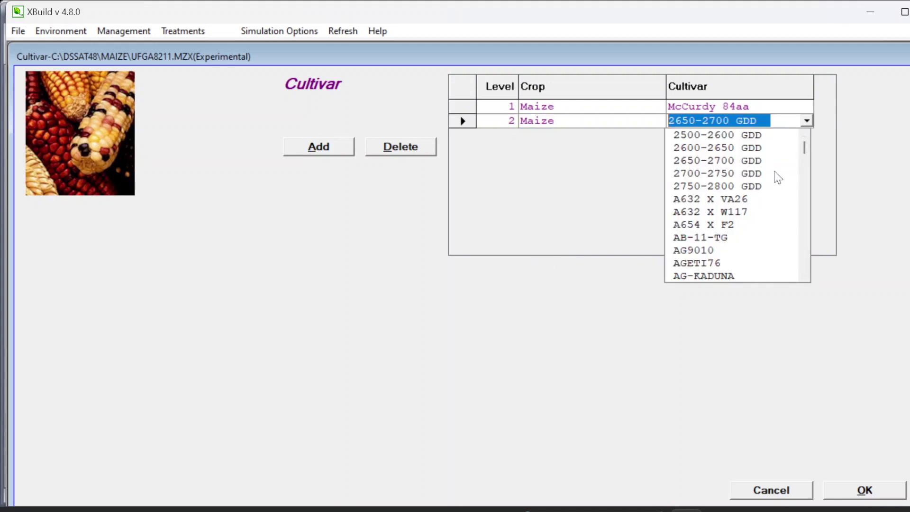
pyautogui.moveTo(804, 146); pyautogui.dragTo(807, 254)
pyautogui.click(852, 209)
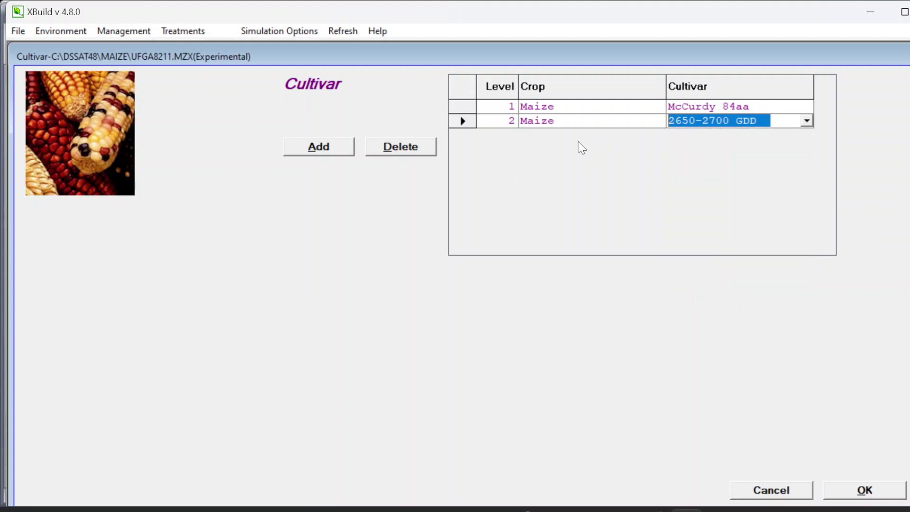
pyautogui.click(406, 151)
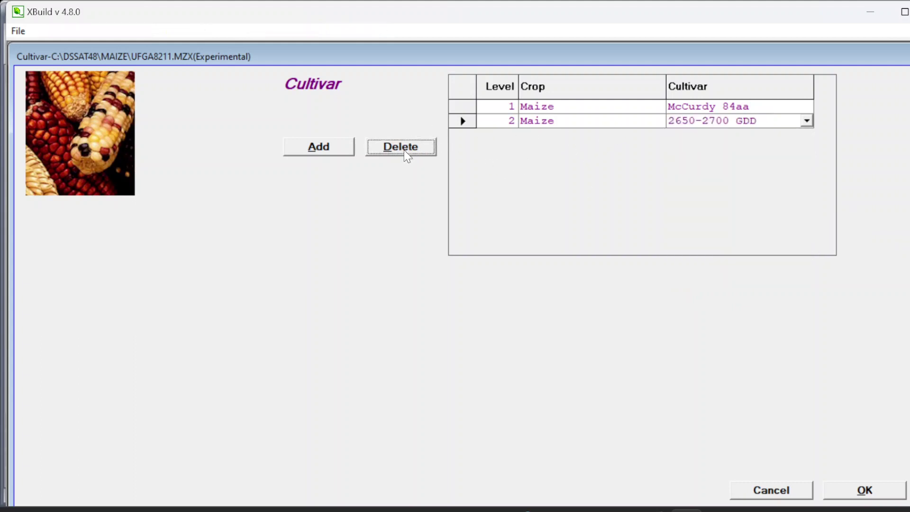
pyautogui.click(493, 311)
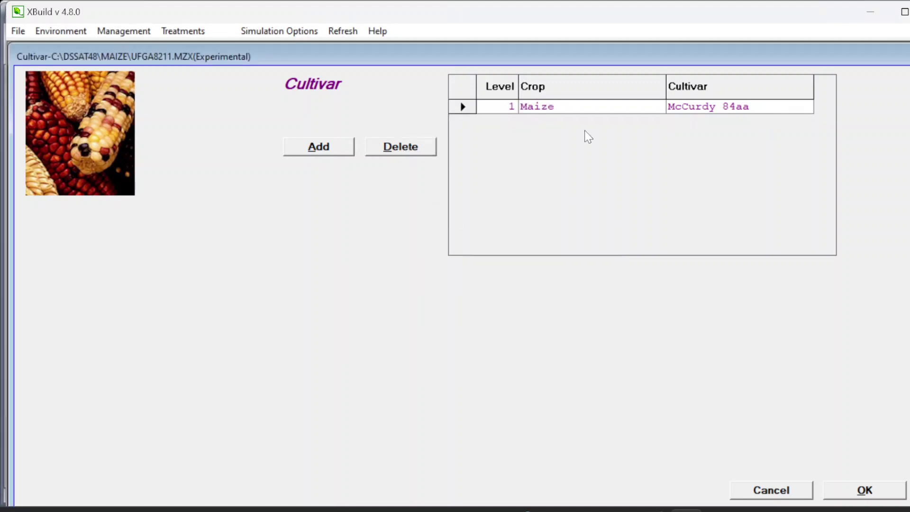
# Examine the level 1 sowing details in the planting management
pyautogui.click(111, 32)
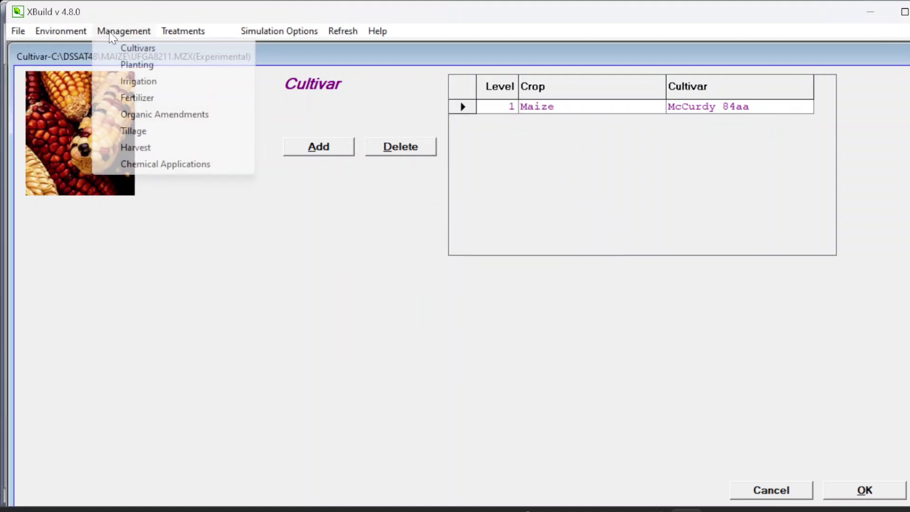
pyautogui.click(127, 48)
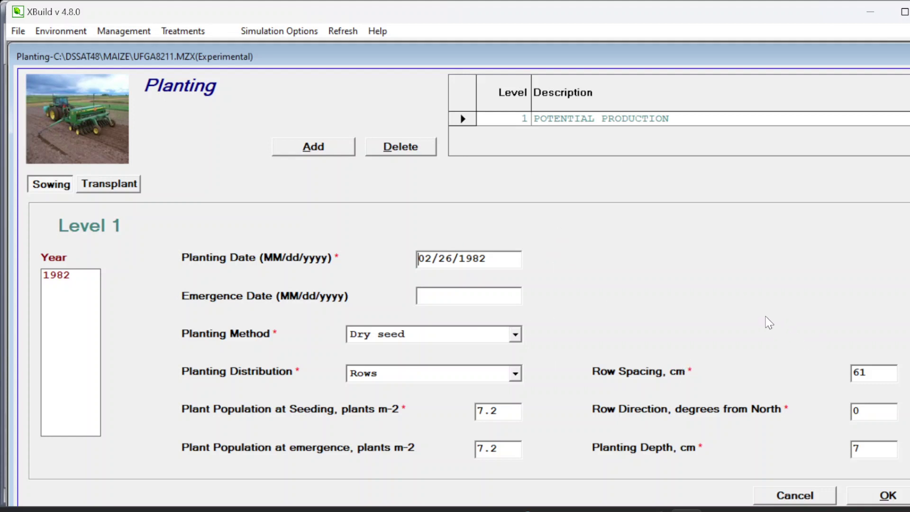
pyautogui.click(142, 34)
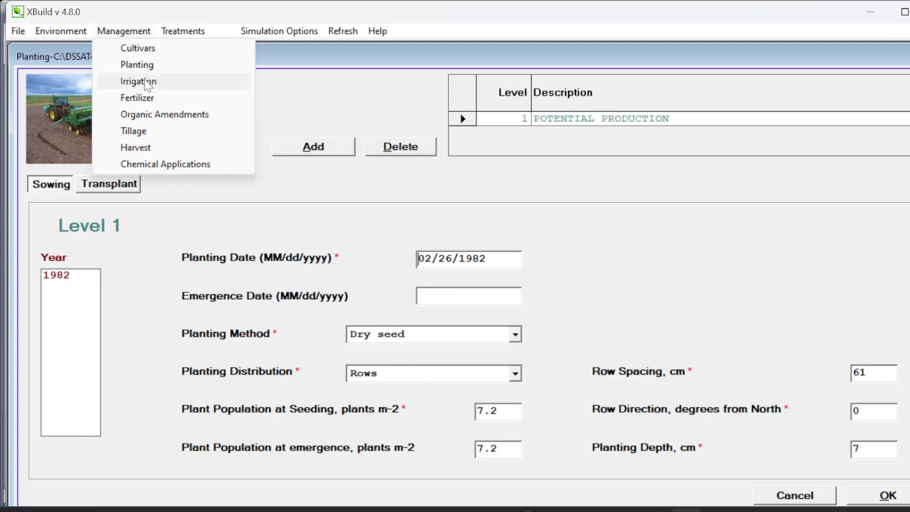
# Add a second simulation options level and name it RAINFED
pyautogui.click(260, 32)
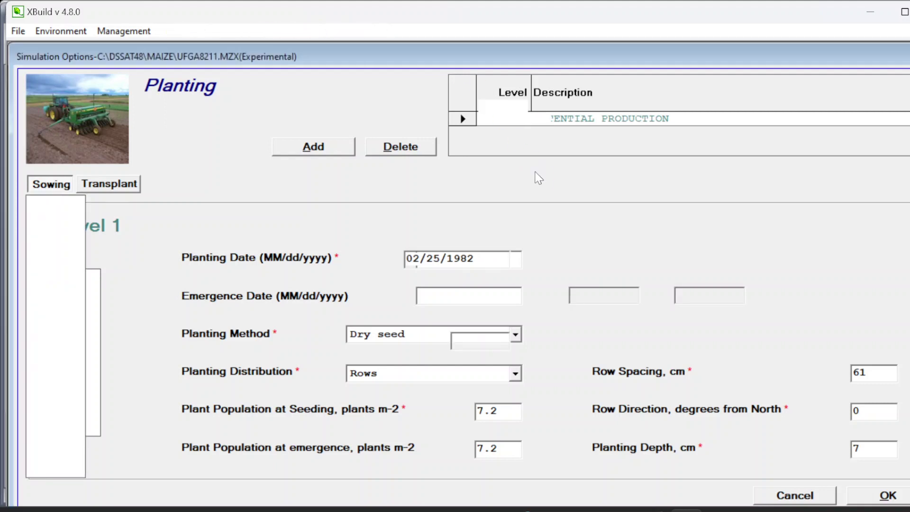
pyautogui.click(316, 139)
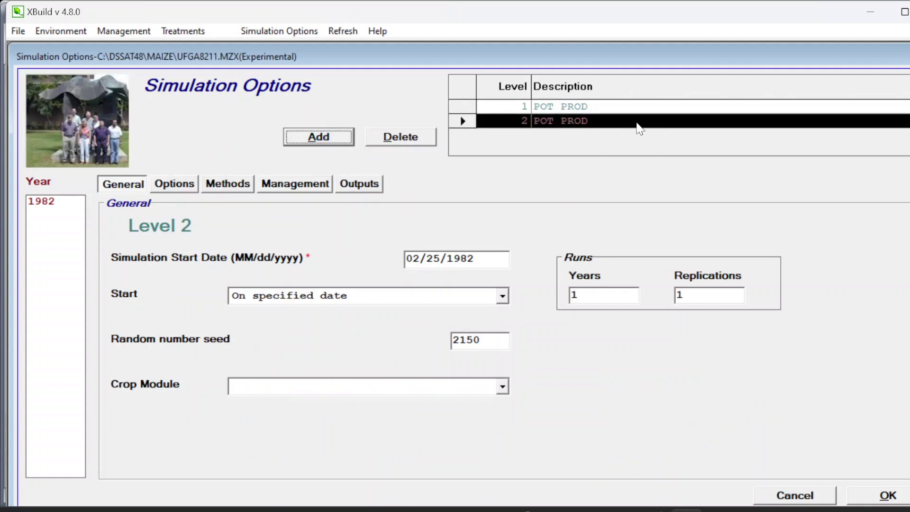
pyautogui.click(636, 122)
pyautogui.click(629, 121)
pyautogui.write('RAINFED')
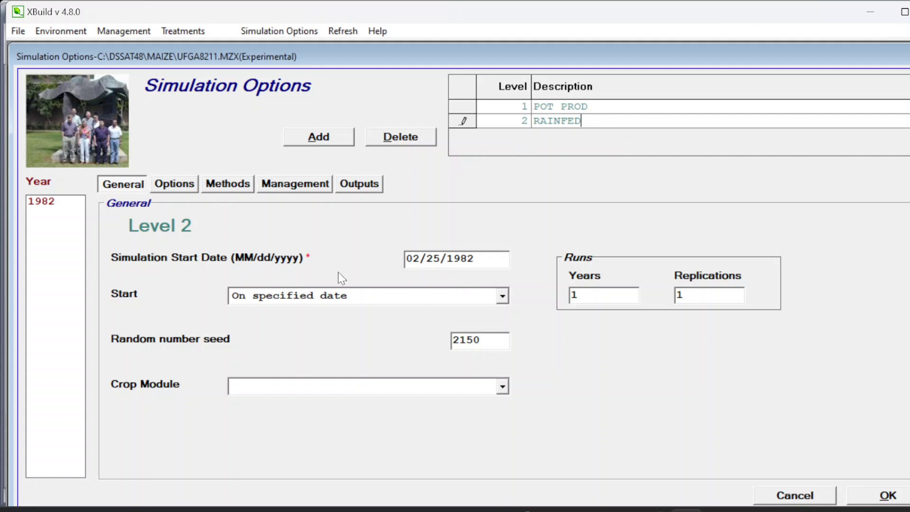
# Set the Water and Nitrogen simulation options of the RAINFED level to Yes
pyautogui.click(174, 184)
pyautogui.click(294, 260)
pyautogui.click(298, 290)
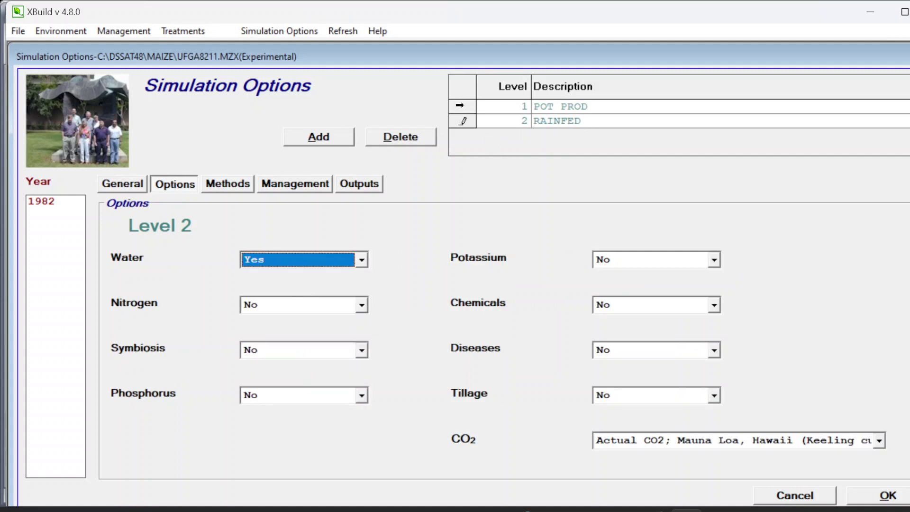
pyautogui.click(494, 108)
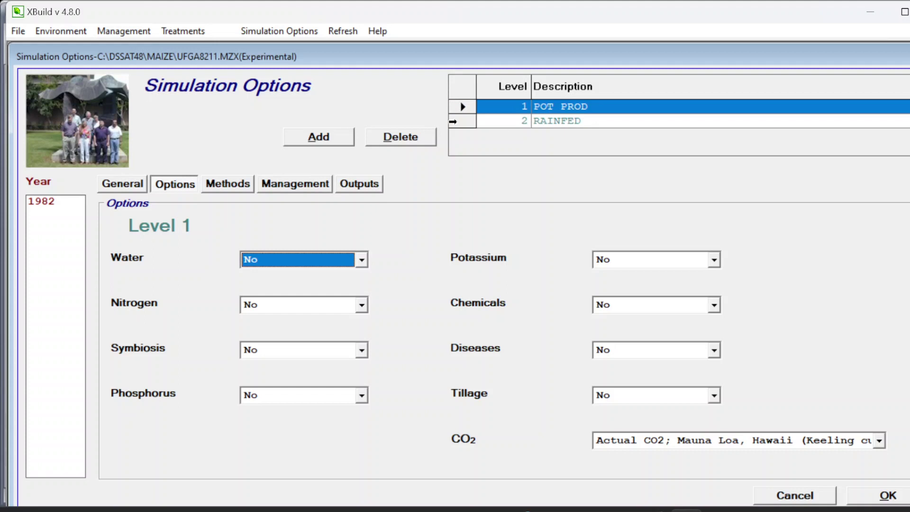
pyautogui.click(535, 123)
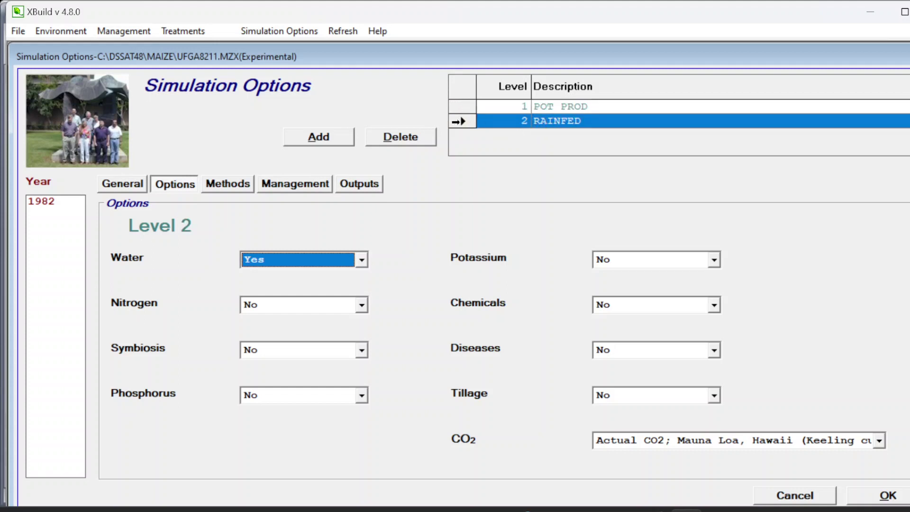
pyautogui.click(333, 309)
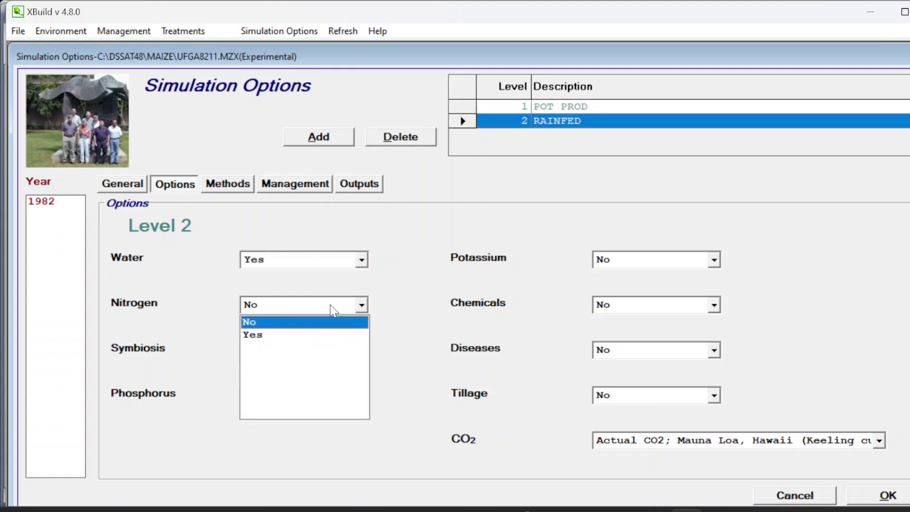
pyautogui.click(334, 309)
pyautogui.click(315, 308)
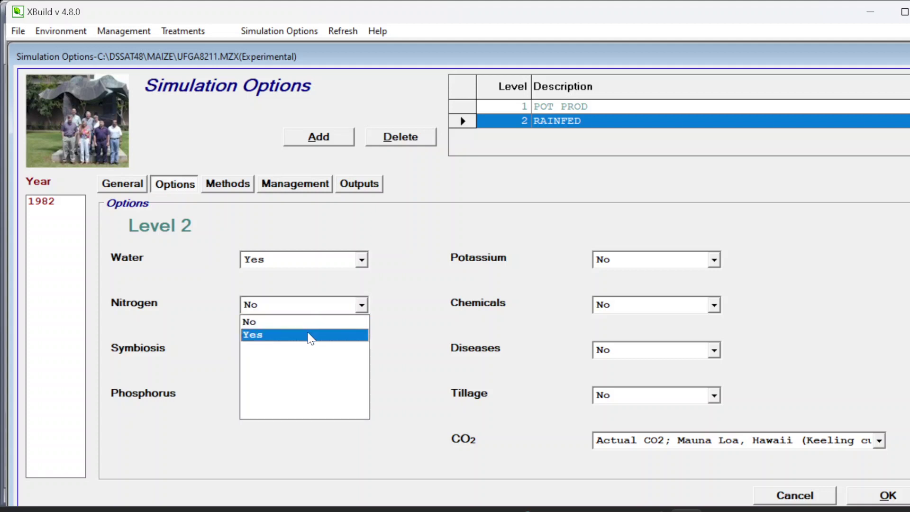
pyautogui.click(308, 337)
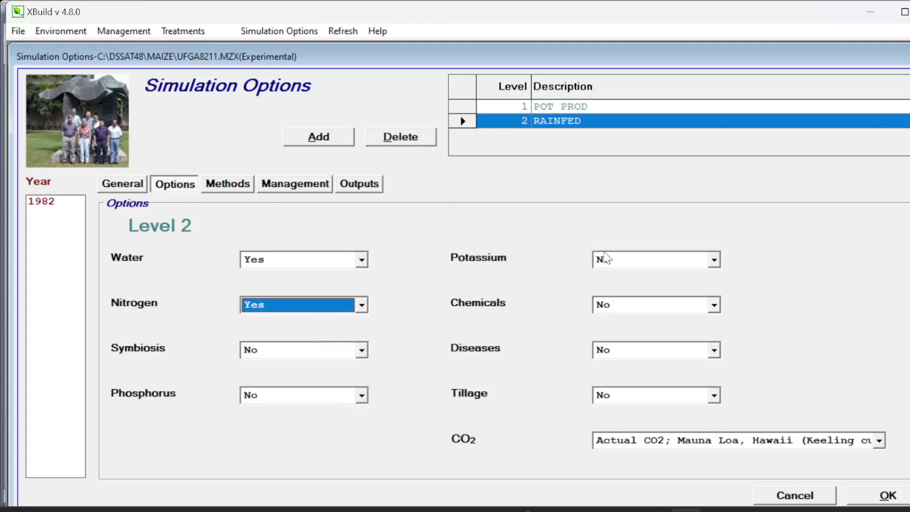
# Check the methods and planting settings of the RAINFED level and set its irrigation management to Not irrigated
pyautogui.click(243, 189)
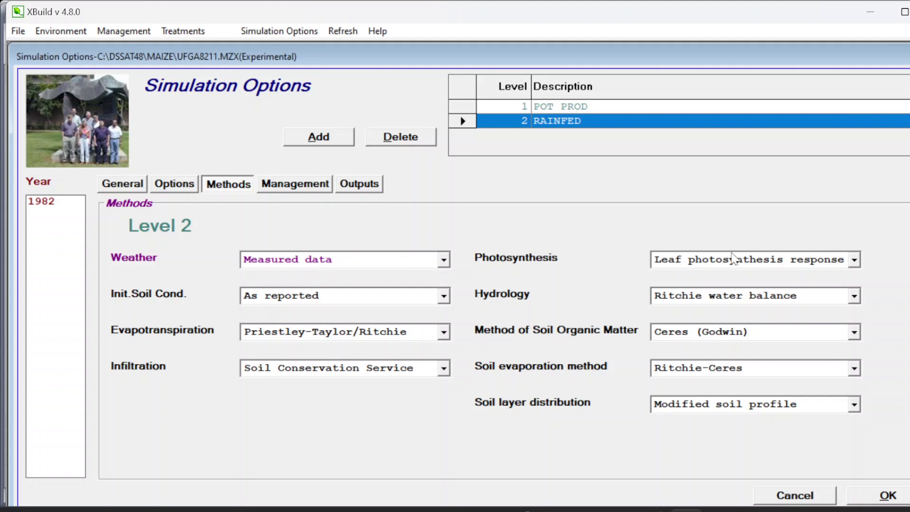
pyautogui.click(308, 189)
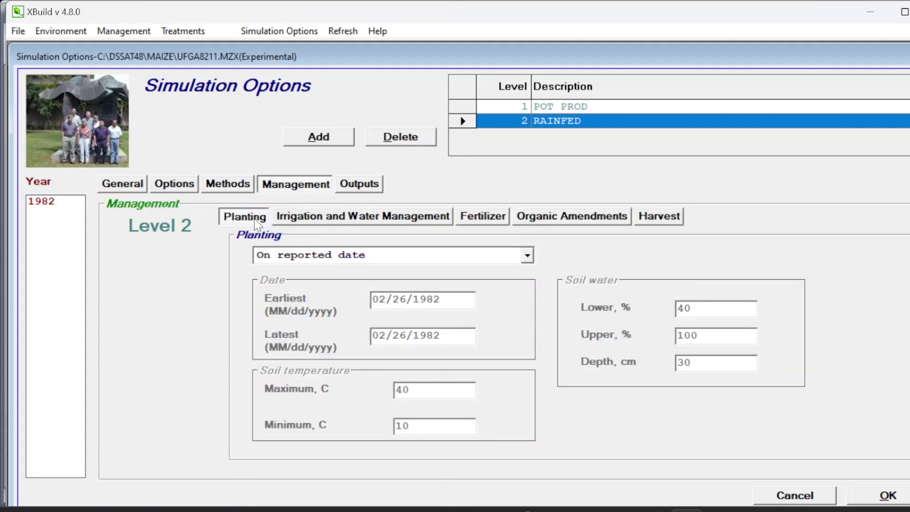
pyautogui.click(373, 219)
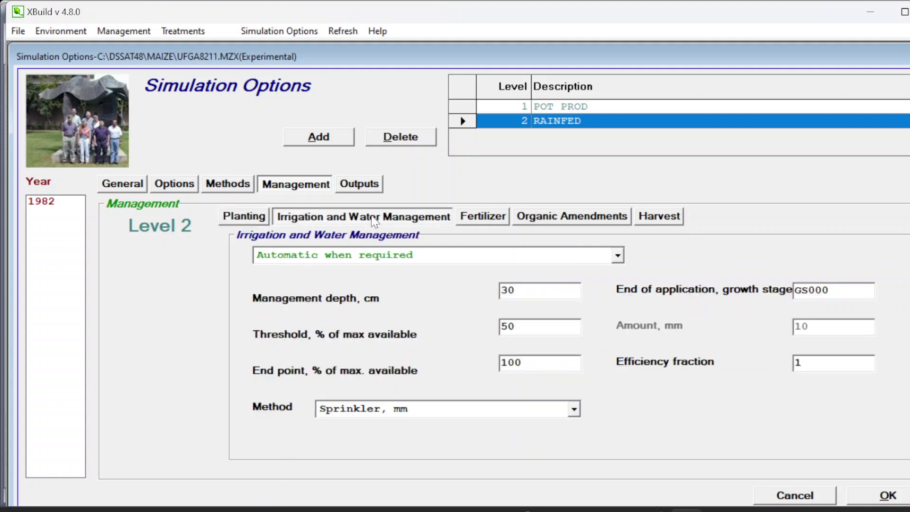
pyautogui.click(391, 259)
pyautogui.click(373, 310)
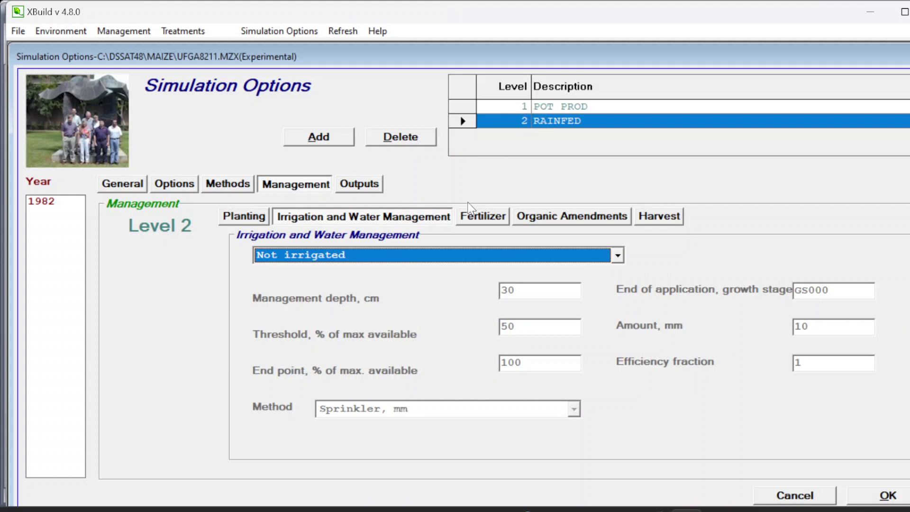
# Set the RAINFED level's fertilizer management to On reported dates and check its organic amendment and harvest settings
pyautogui.click(484, 219)
pyautogui.click(407, 258)
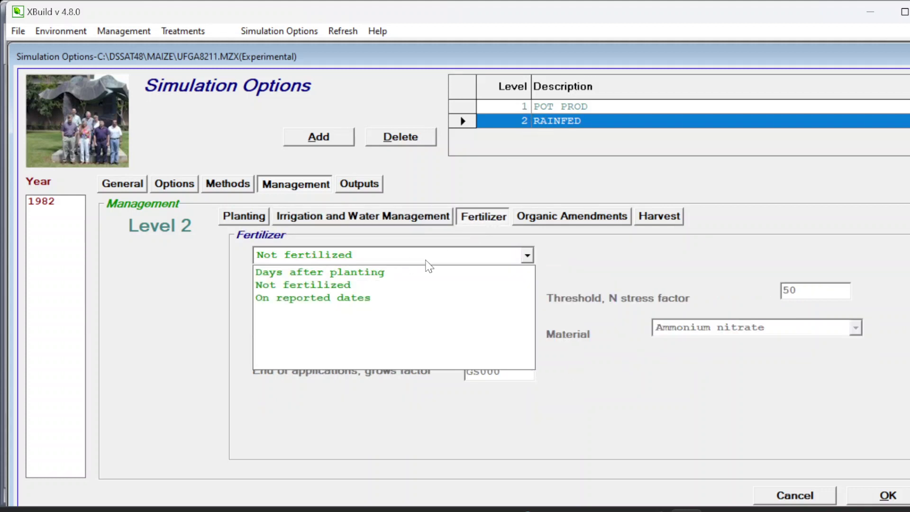
pyautogui.click(409, 297)
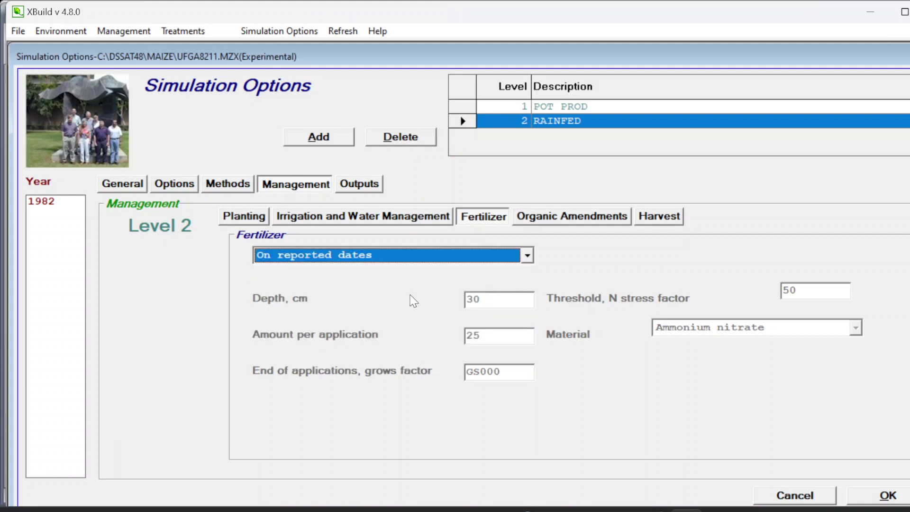
pyautogui.click(583, 216)
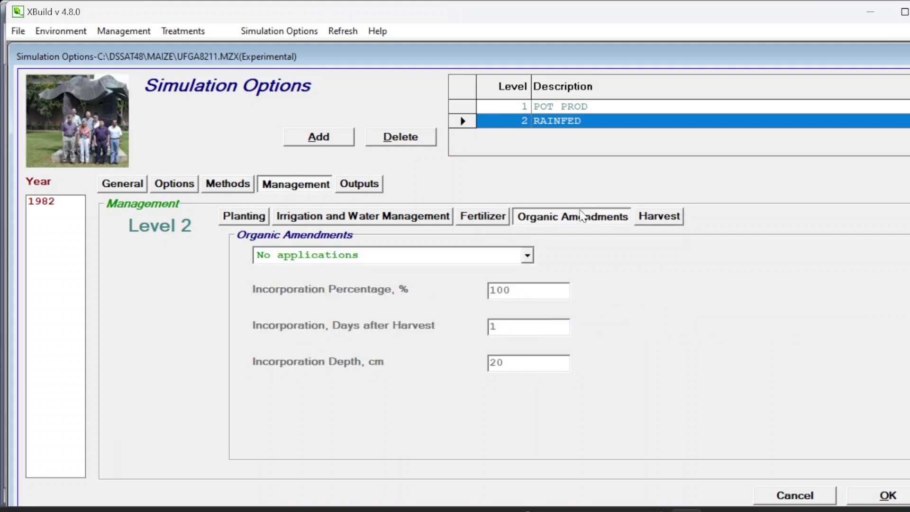
pyautogui.click(660, 219)
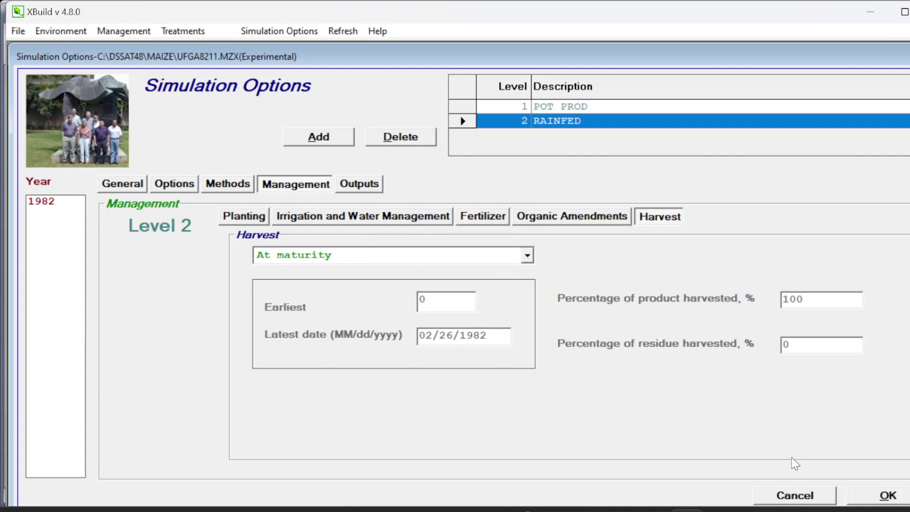
# Enable the detailed Water and Nitrogen outputs for the RAINFED level and save the simulation options
pyautogui.click(360, 185)
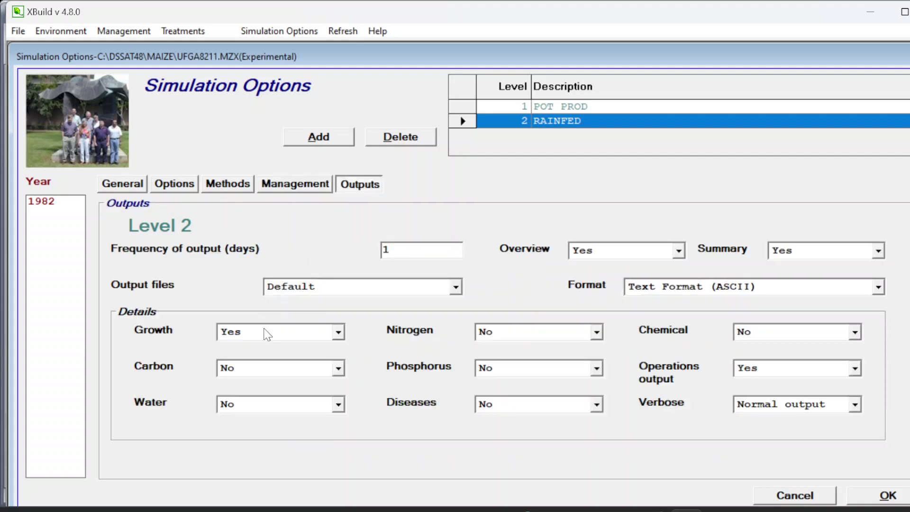
pyautogui.click(266, 406)
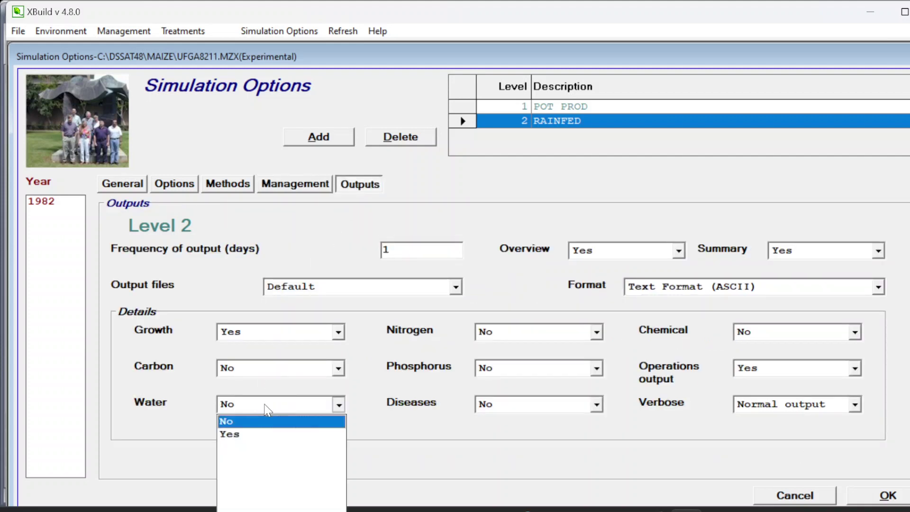
pyautogui.click(266, 434)
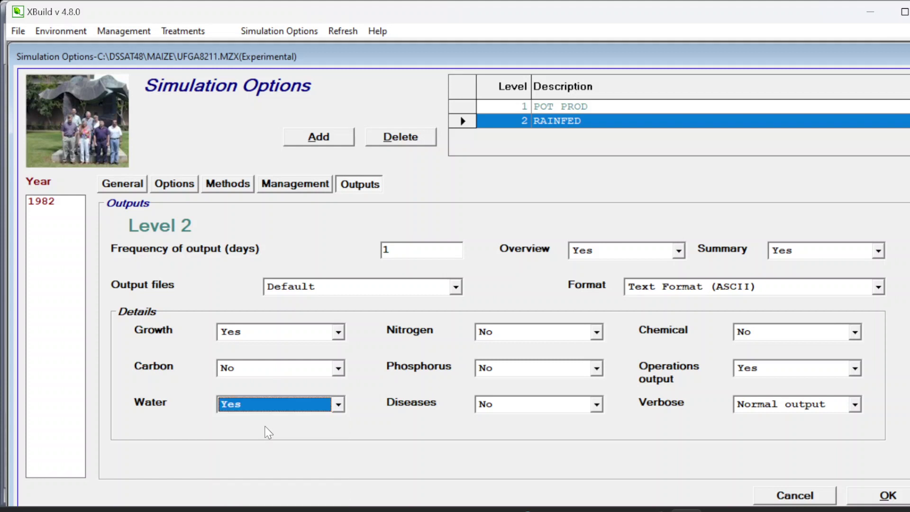
pyautogui.click(494, 334)
pyautogui.click(496, 363)
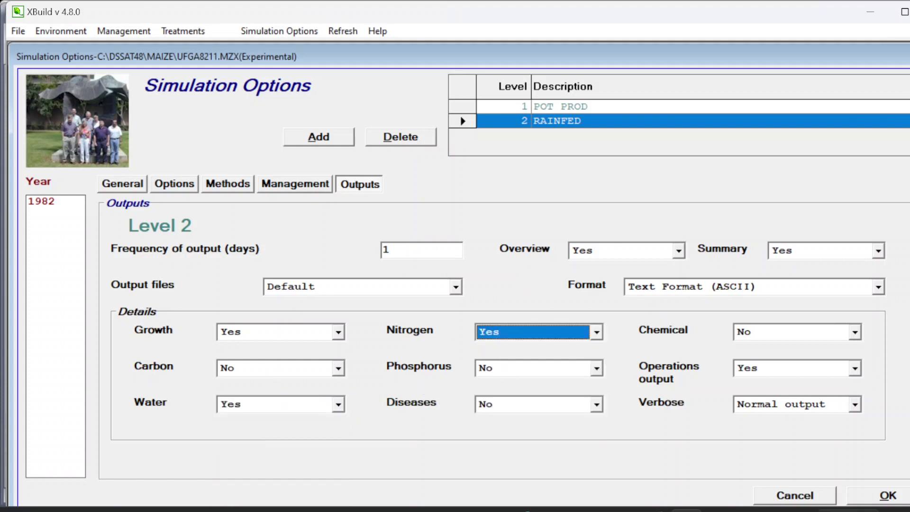
pyautogui.click(870, 504)
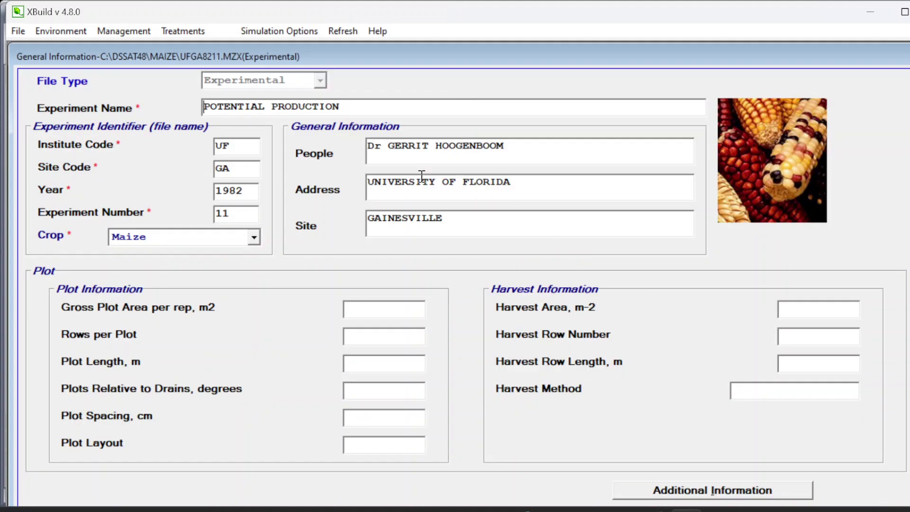
# Open the fertilizer management and describe level 1 as RAINFED AND FERT
pyautogui.click(131, 32)
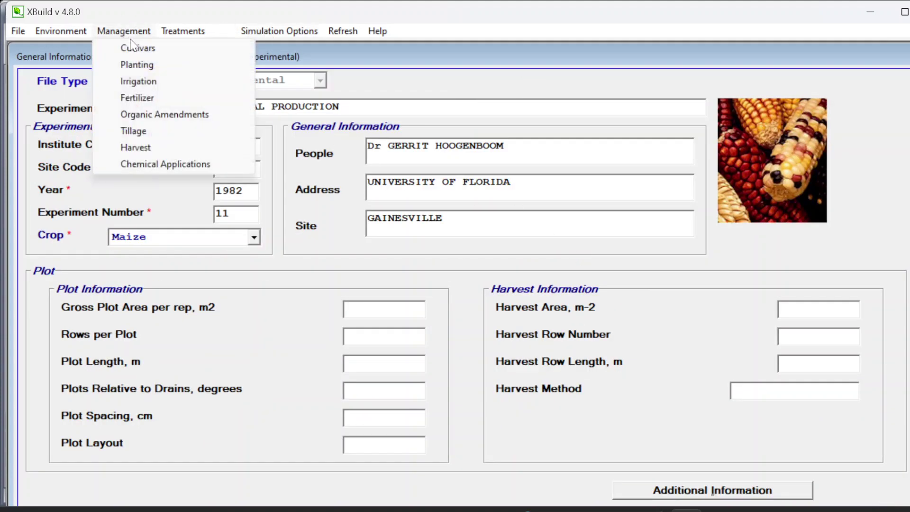
pyautogui.click(138, 98)
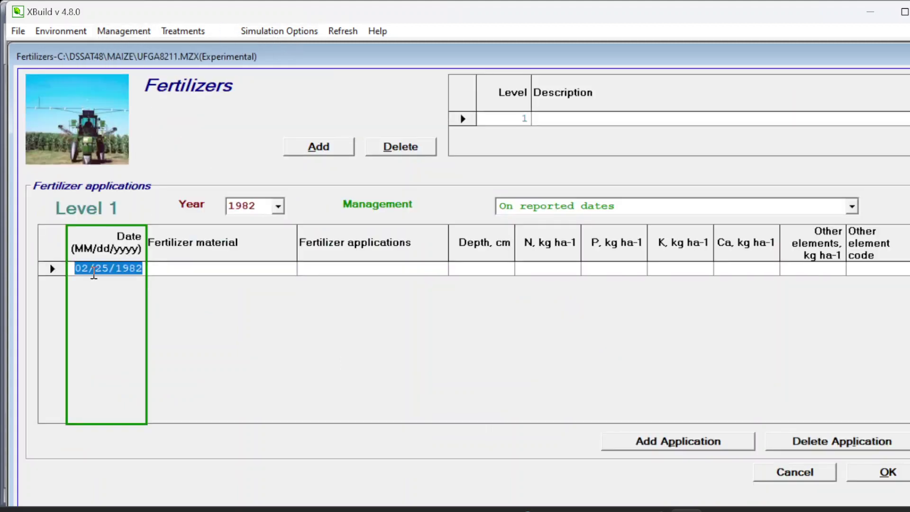
pyautogui.click(224, 269)
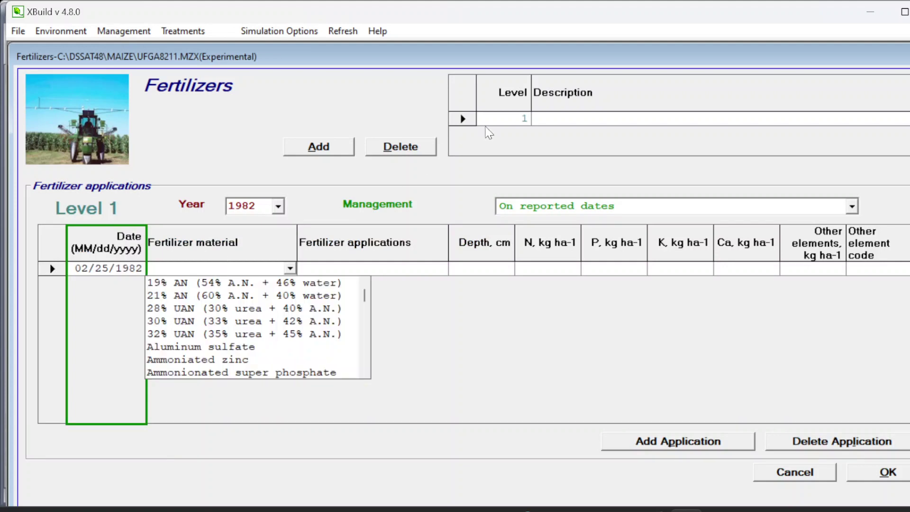
pyautogui.click(577, 118)
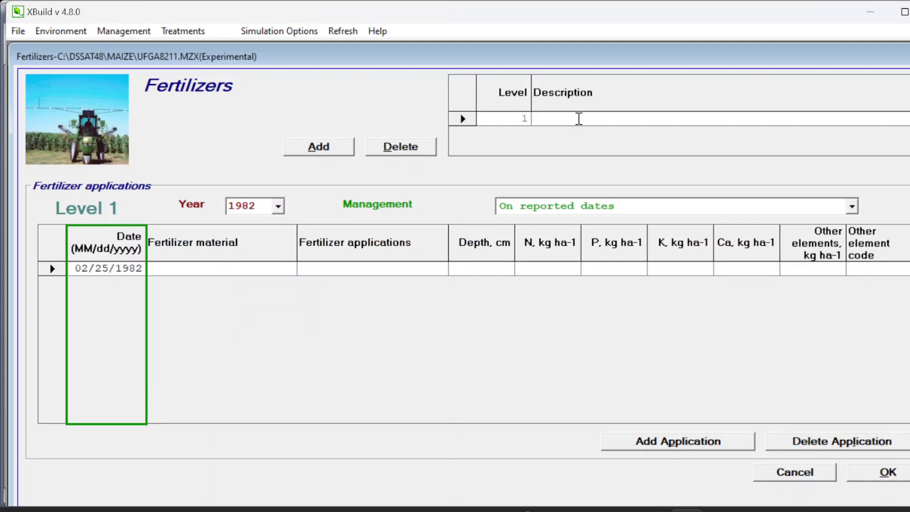
pyautogui.write('RAINFED AND ')
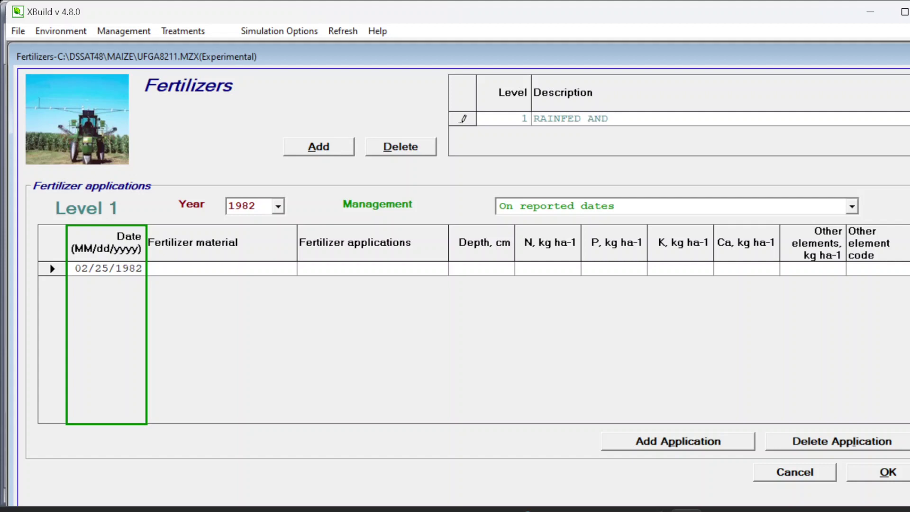
pyautogui.write('FERT')
# Set the level 1 fertilizer material to Urea and its application method to Banded on surface
pyautogui.click(200, 269)
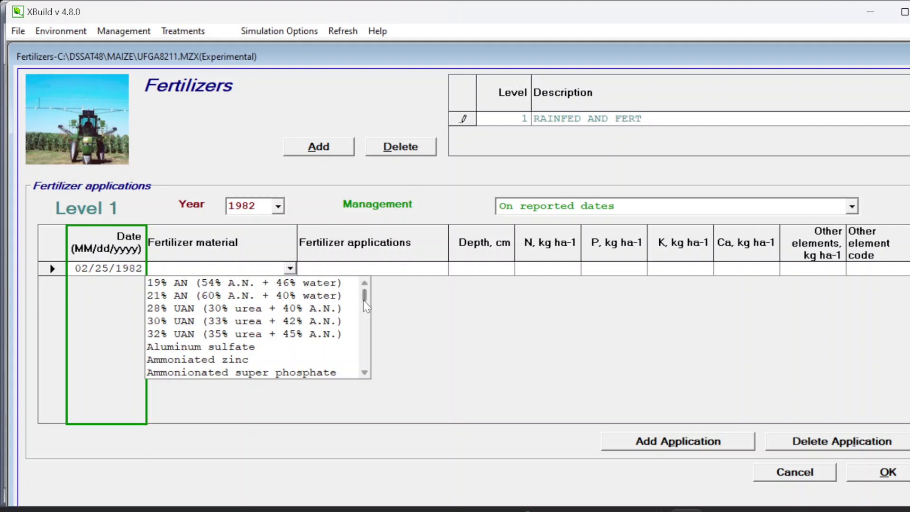
pyautogui.moveTo(363, 300); pyautogui.dragTo(356, 356)
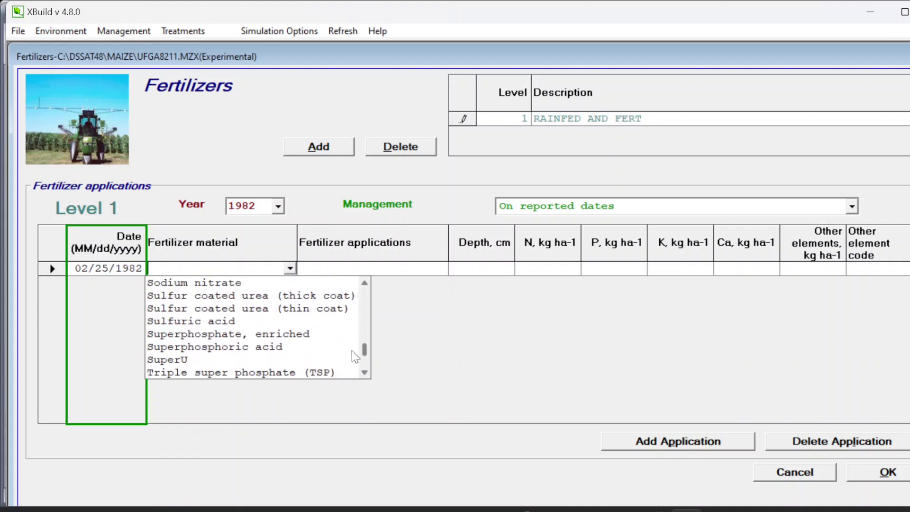
pyautogui.click(364, 373)
pyautogui.click(364, 373)
pyautogui.click(364, 373)
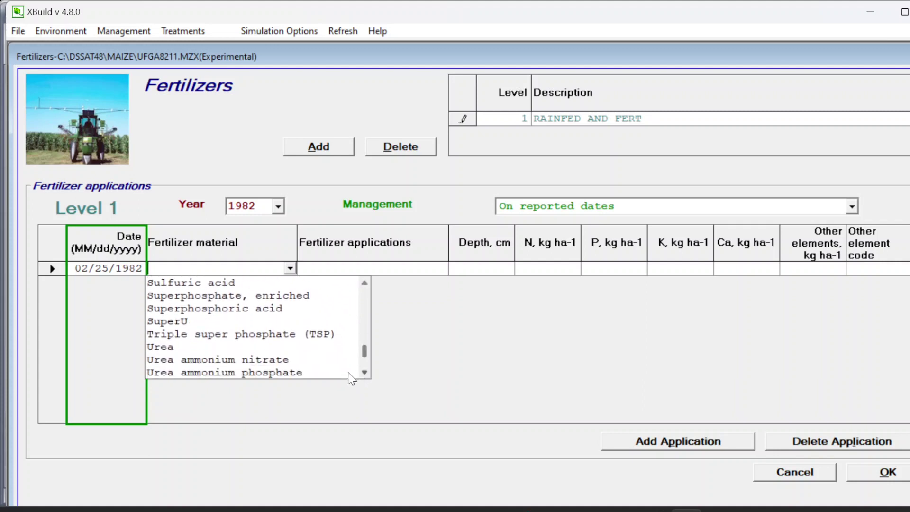
pyautogui.click(207, 348)
pyautogui.click(349, 268)
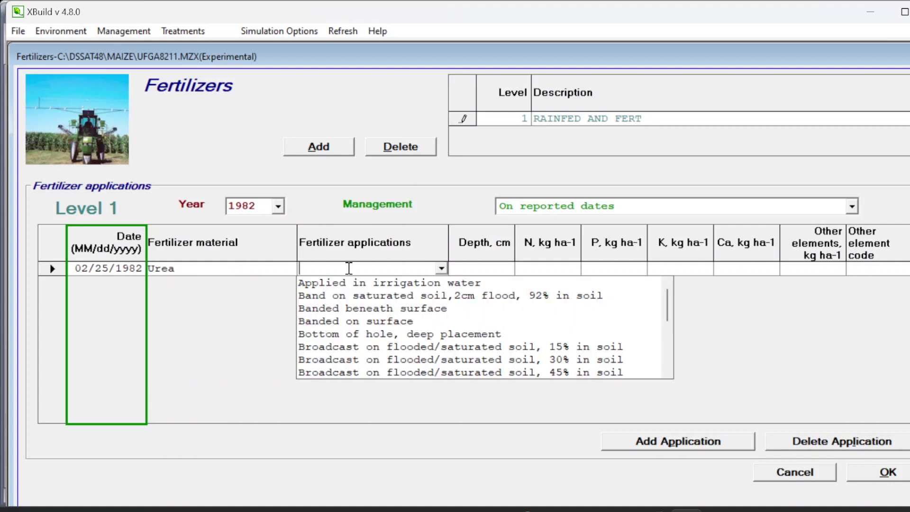
pyautogui.click(388, 322)
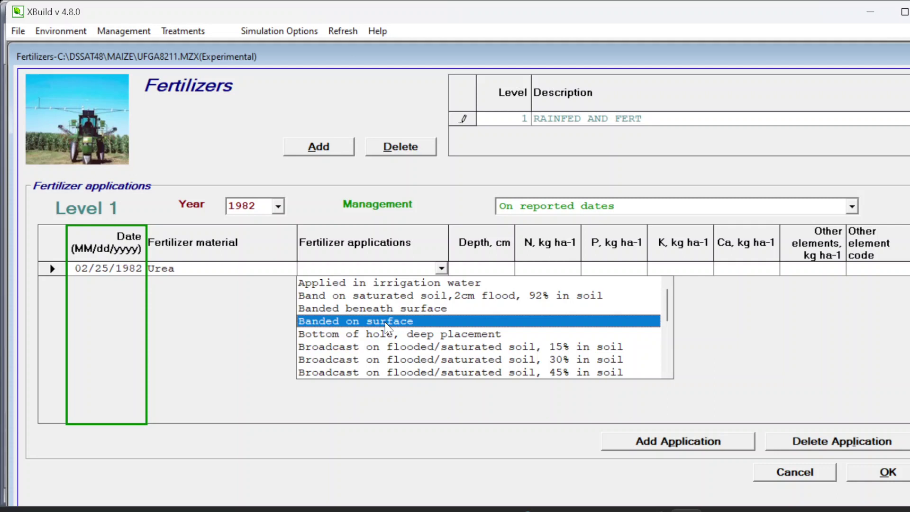
# Set the application method of the level 1 Urea fertilizer to Broadcast, incorporated
pyautogui.click(617, 308)
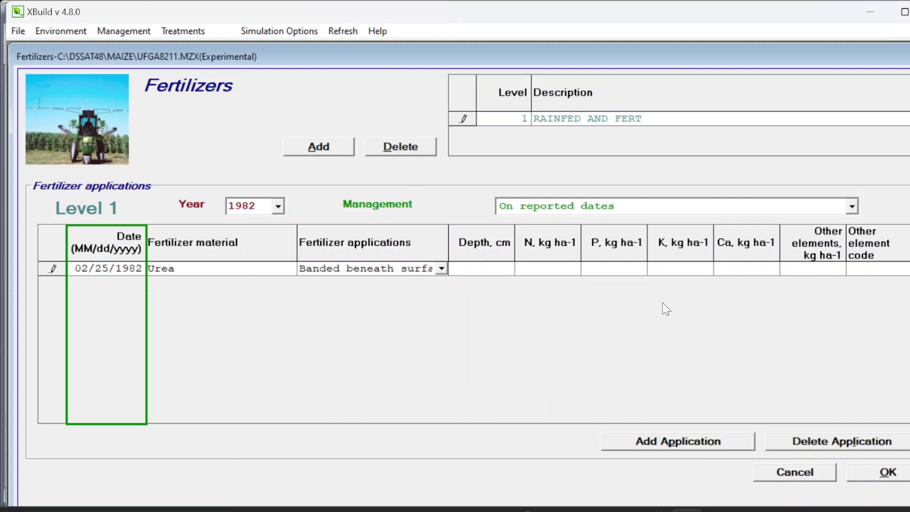
pyautogui.click(442, 269)
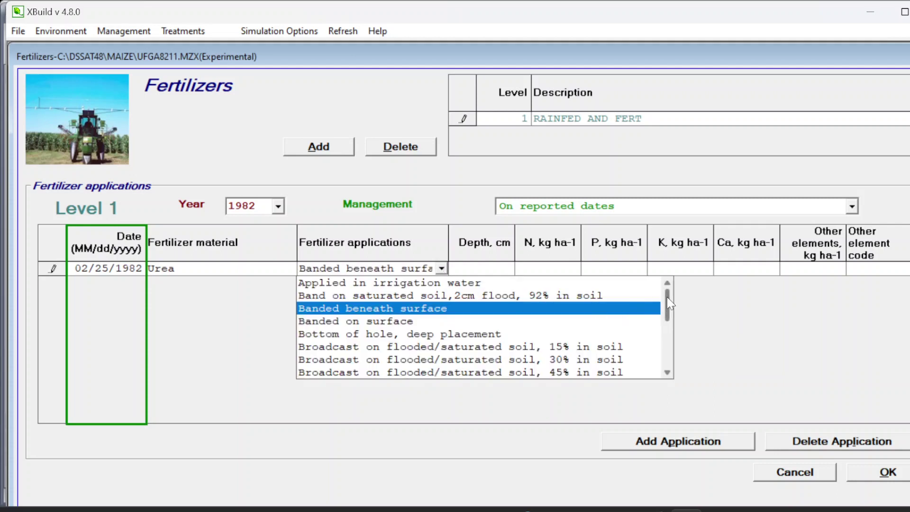
pyautogui.moveTo(667, 297); pyautogui.dragTo(669, 325)
pyautogui.scroll(-1, 667, 323)
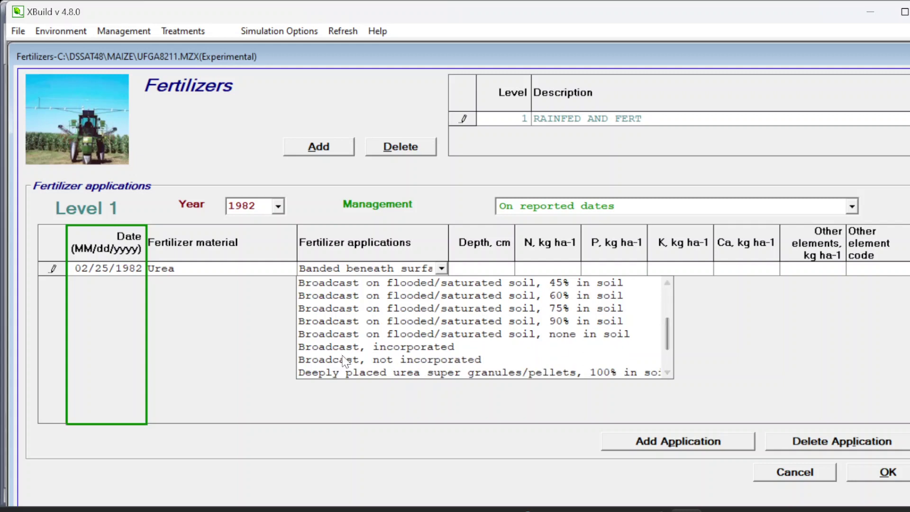
pyautogui.click(384, 350)
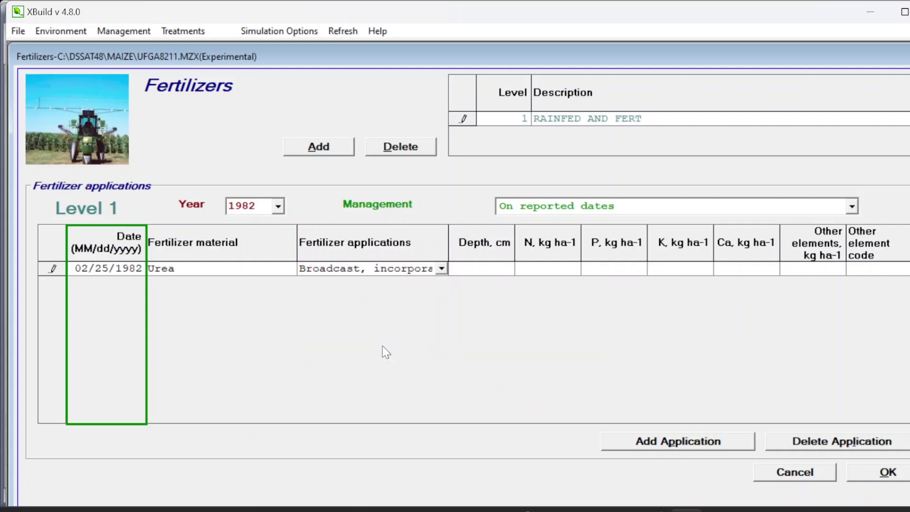
# Set the fertilizer application's depth to 10 cm and its nitrogen amount to 100 kg/ha
pyautogui.click(487, 269)
pyautogui.write('10')
pyautogui.click(547, 271)
pyautogui.write('100')
# Add a second fertilizer application with the same material and method, and date it 03/25/1982
pyautogui.click(669, 442)
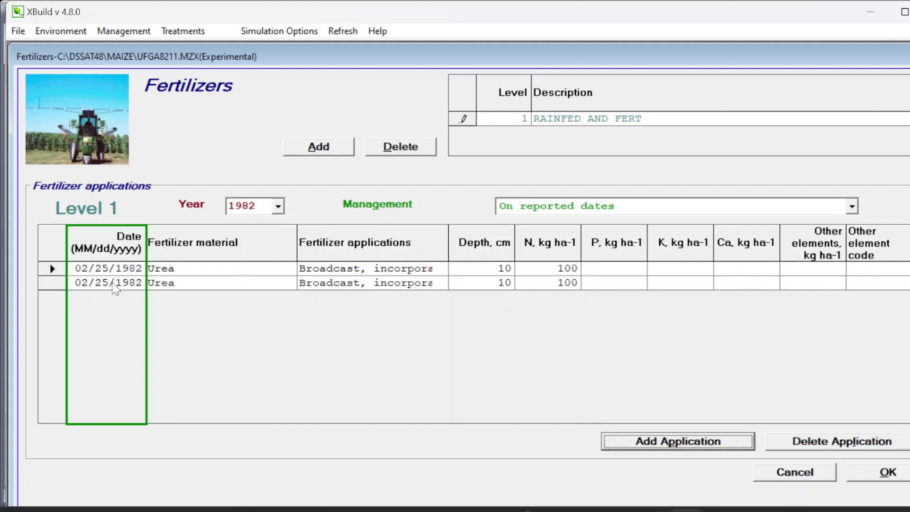
pyautogui.click(190, 285)
pyautogui.click(413, 285)
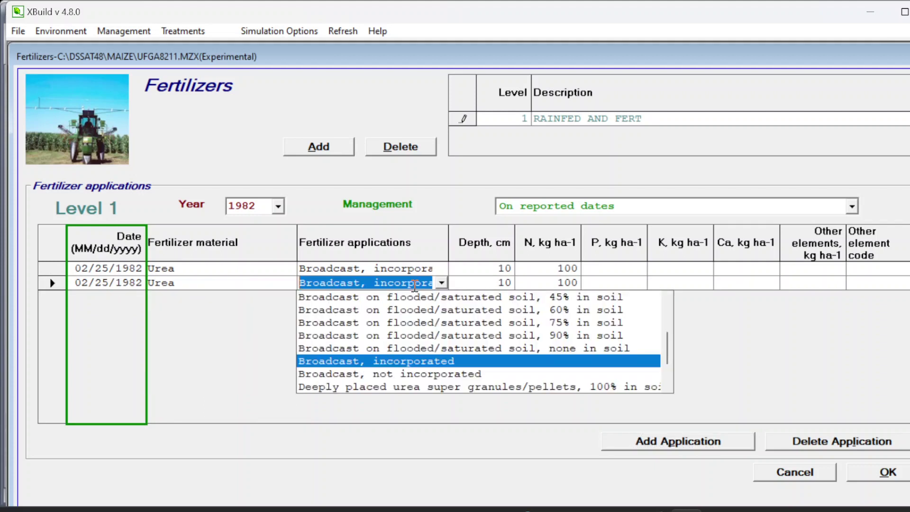
pyautogui.click(99, 285)
pyautogui.click(89, 283)
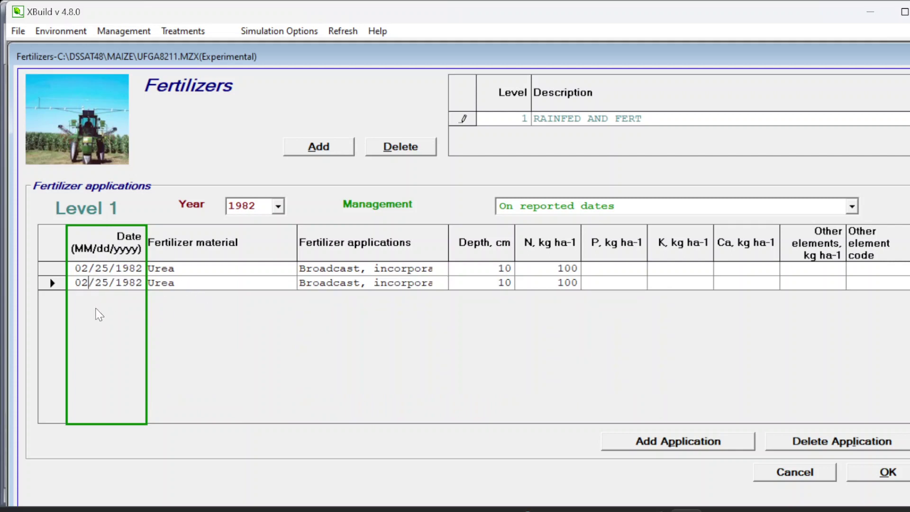
pyautogui.press('BackSpace')
pyautogui.write('3')
# Change the first application date to 02/26/1982 and the second to 03/30/1982, and save the fertilizer management
pyautogui.click(109, 268)
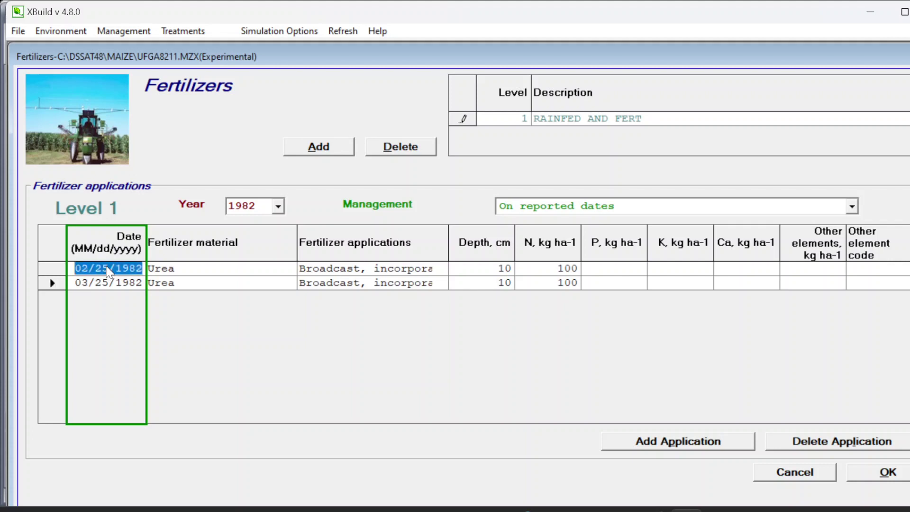
pyautogui.click(109, 268)
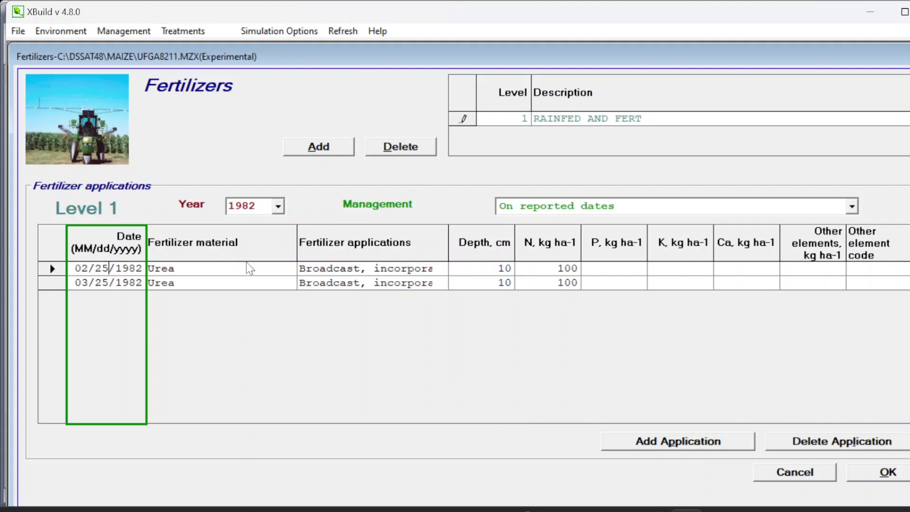
pyautogui.press('BackSpace')
pyautogui.write('6')
pyautogui.click(108, 280)
pyautogui.click(108, 281)
pyautogui.press('BackSpace')
pyautogui.press('BackSpace')
pyautogui.write('30')
pyautogui.click(860, 480)
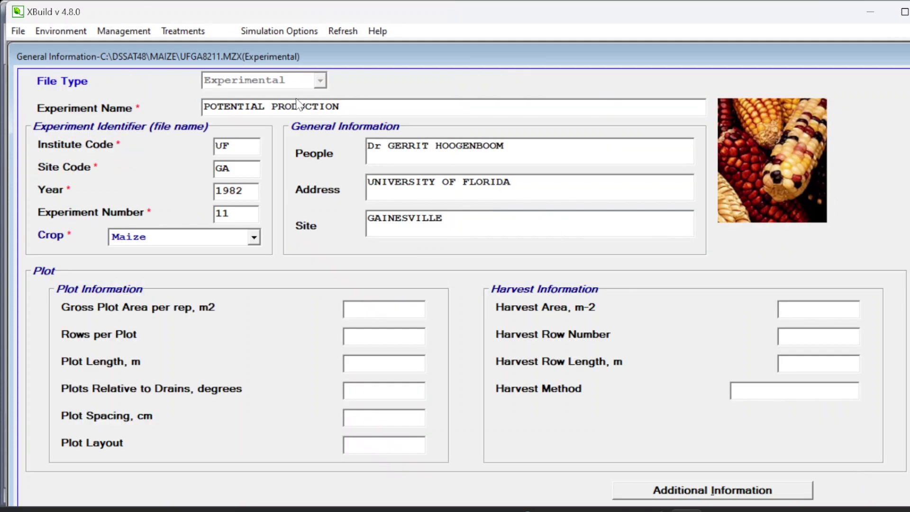
# Open the treatments and add a level 2 treatment described as RAINFED
pyautogui.click(178, 31)
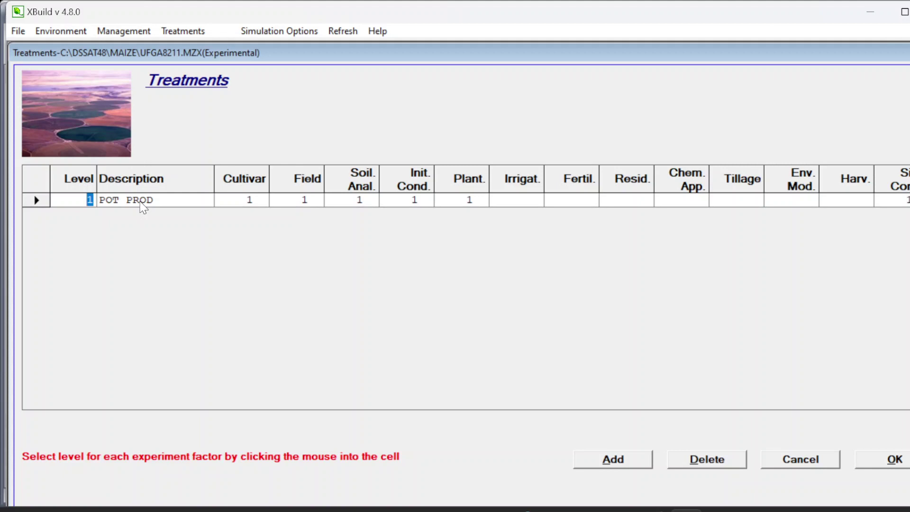
pyautogui.click(635, 468)
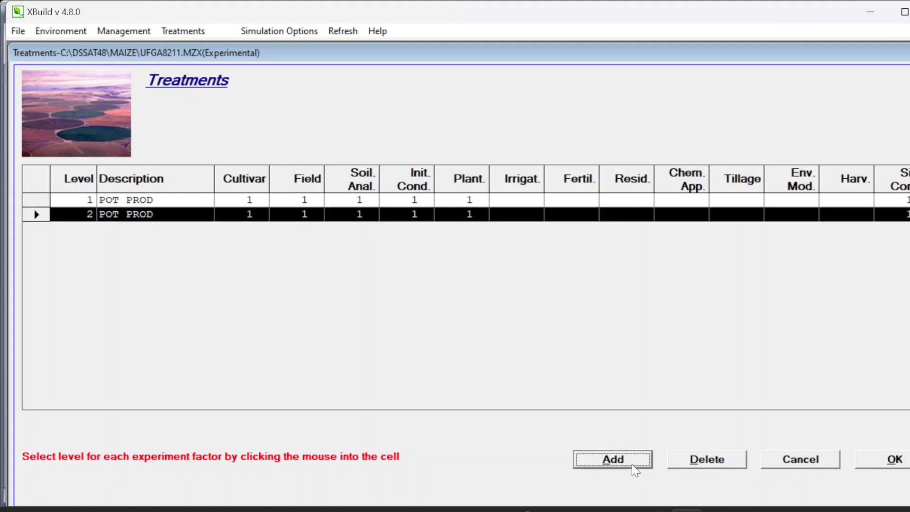
pyautogui.click(135, 214)
pyautogui.write('RAINFED')
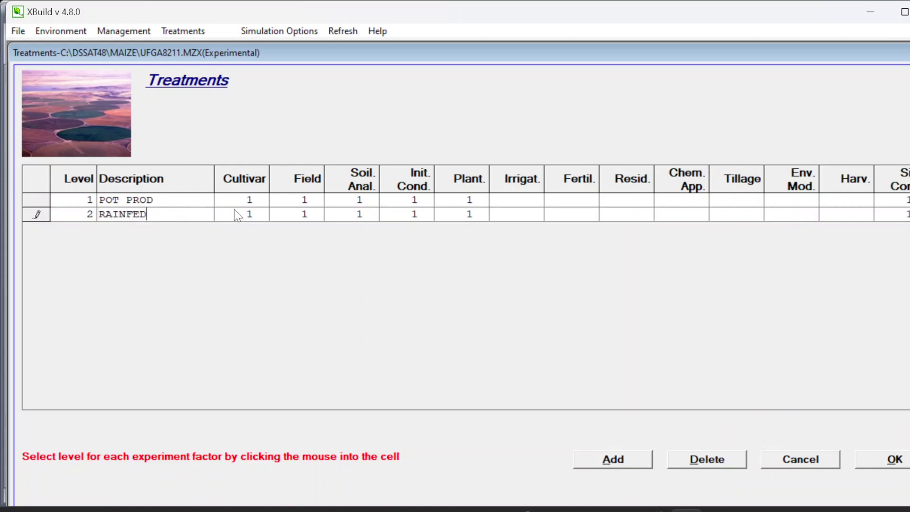
# Assign cultivar 1, field 1, soil analysis 1 and initial conditions 2 to the RAINFED treatment, and save the treatments
pyautogui.click(249, 214)
pyautogui.click(266, 230)
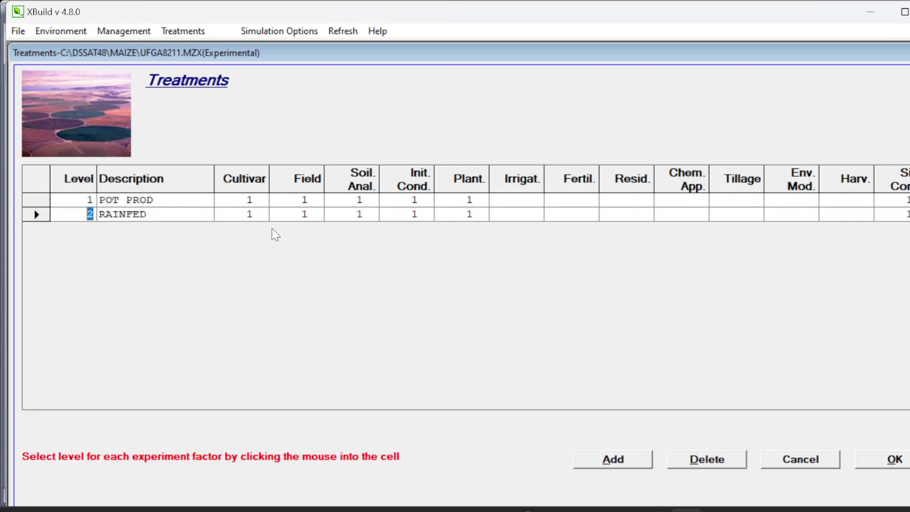
pyautogui.click(295, 218)
pyautogui.click(312, 228)
pyautogui.click(362, 218)
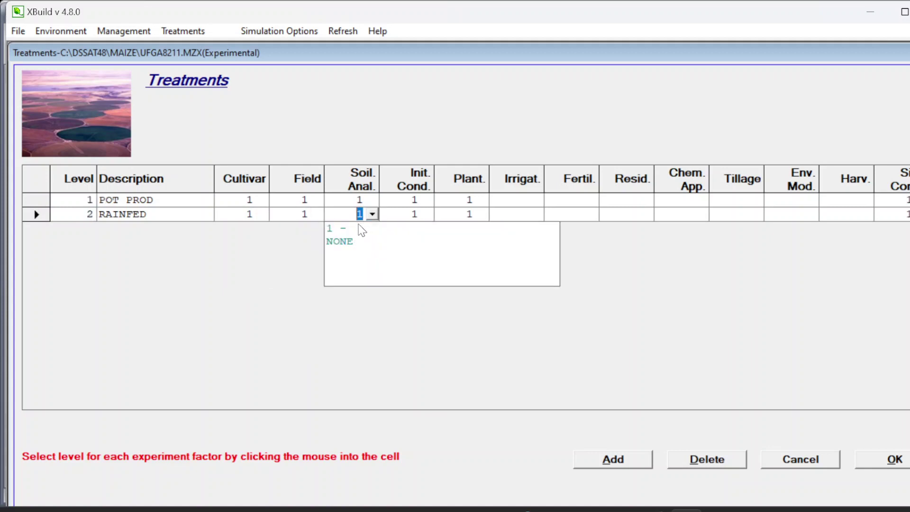
pyautogui.click(360, 229)
pyautogui.click(412, 218)
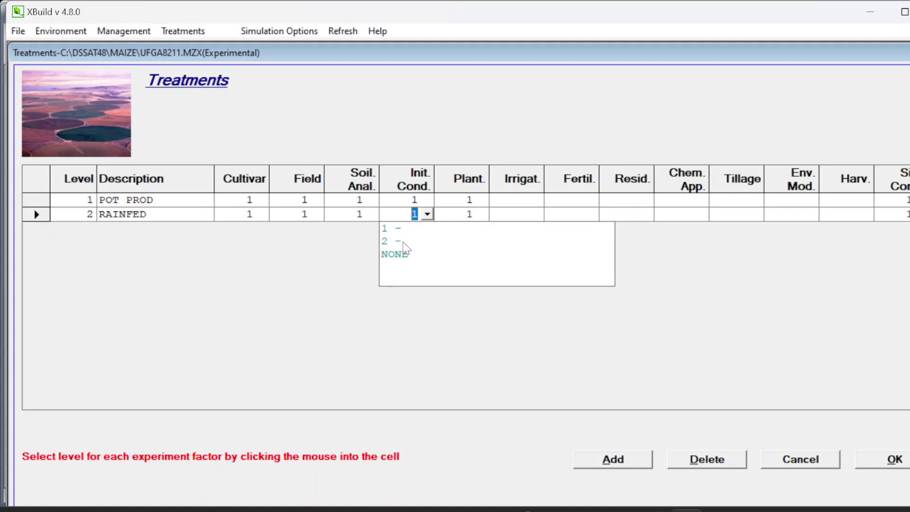
pyautogui.click(404, 245)
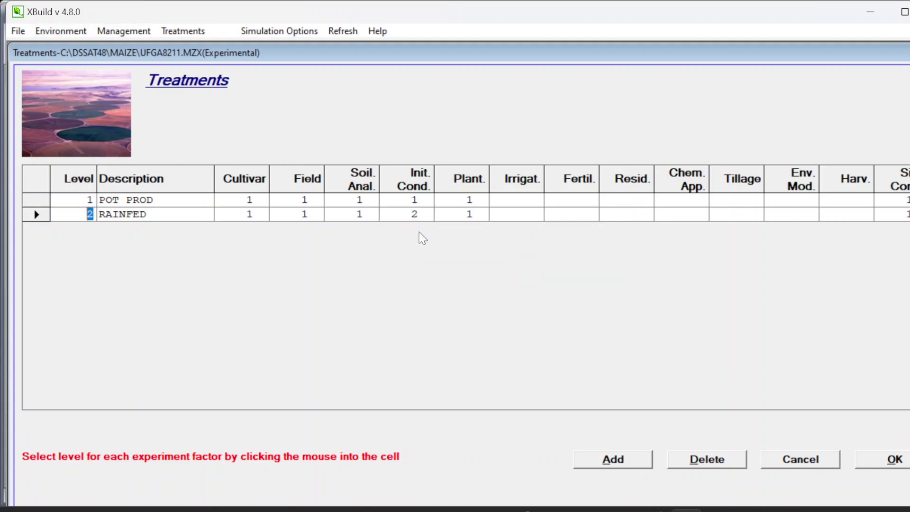
pyautogui.click(894, 460)
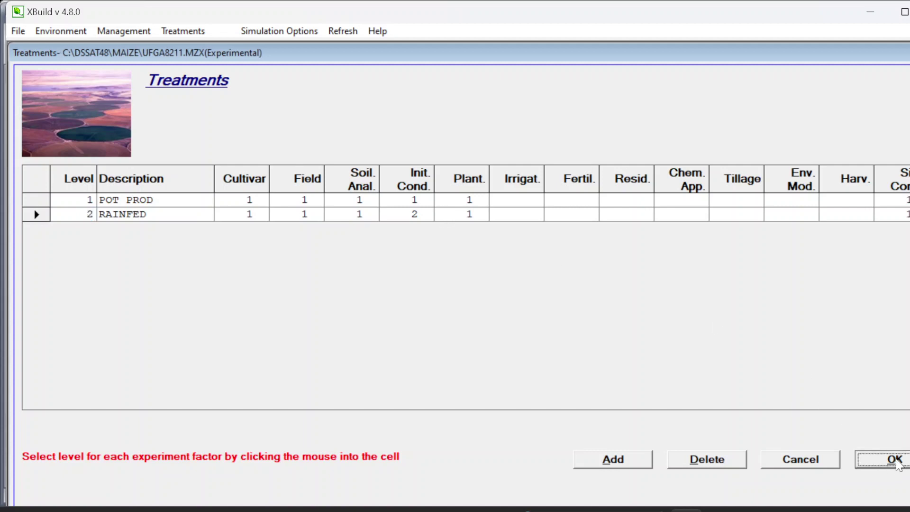
# Describe initial conditions level 1 as PR MZ and level 2 as FALLOW, and save them
pyautogui.click(67, 31)
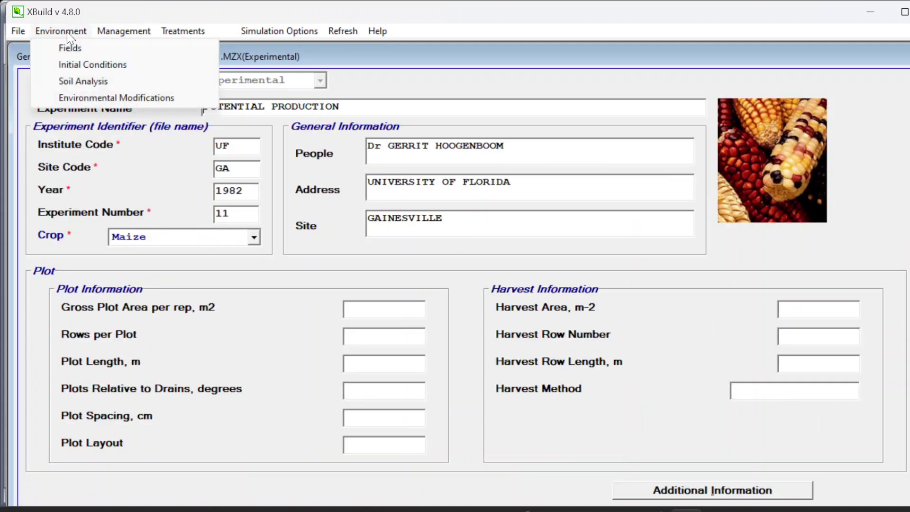
pyautogui.click(83, 66)
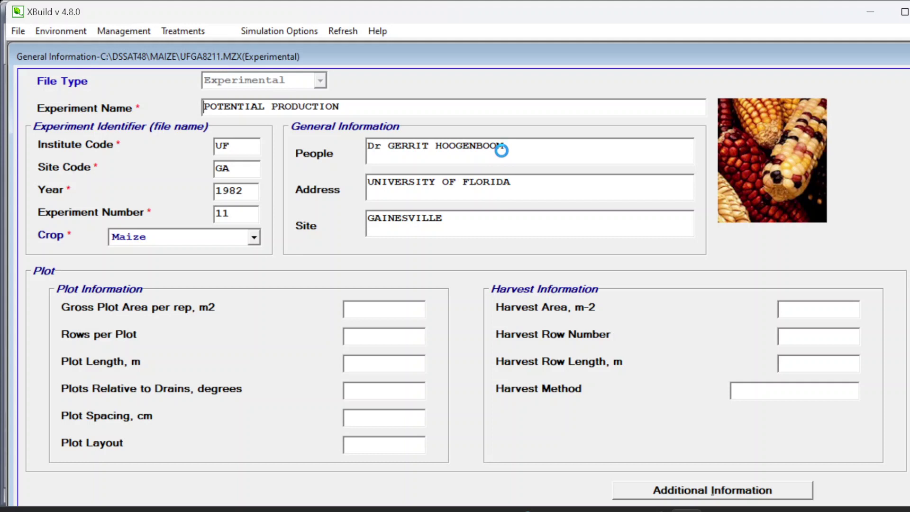
pyautogui.click(551, 106)
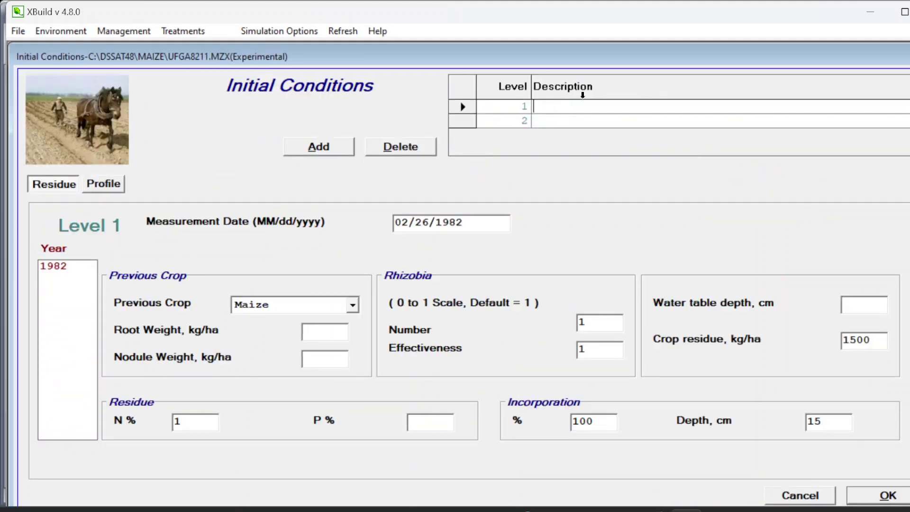
pyautogui.write('PR MZ')
pyautogui.click(580, 120)
pyautogui.write('FALLOW')
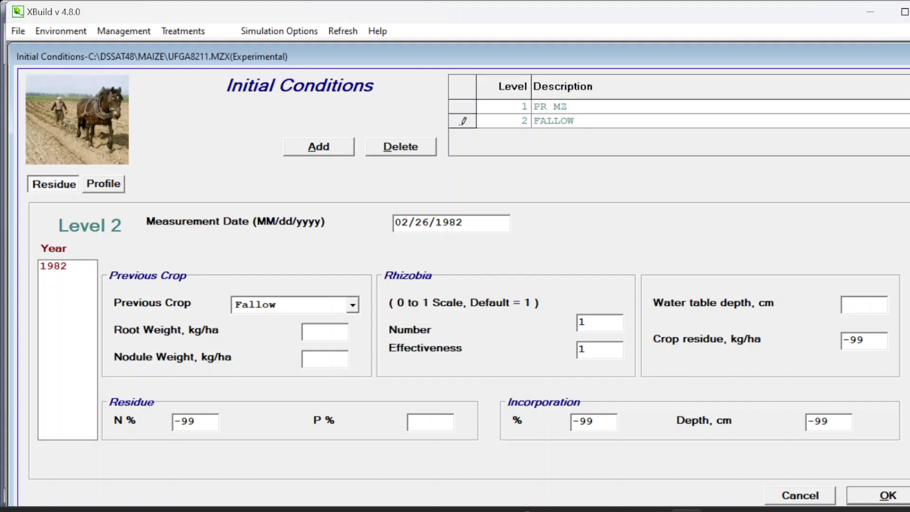
pyautogui.click(868, 497)
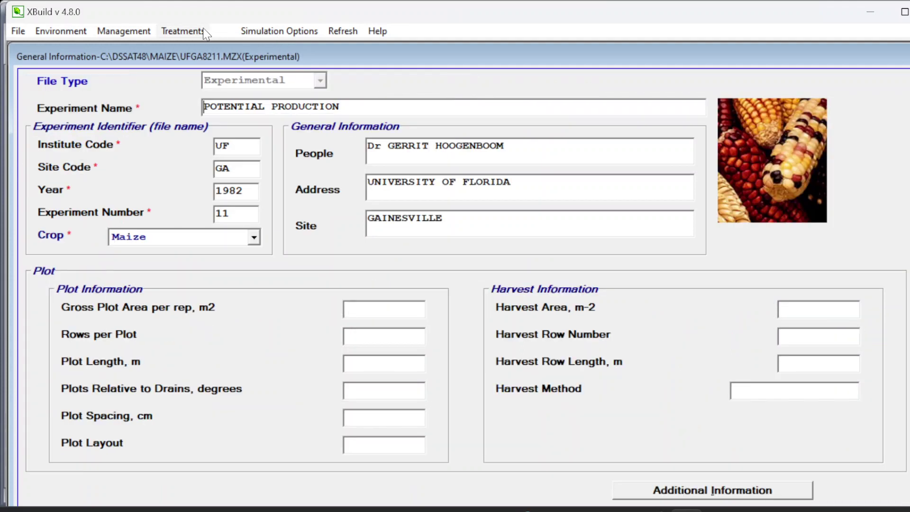
# Reopen the treatments and assign the FALLOW initial conditions, level 2, to the RAINFED treatment
pyautogui.click(193, 31)
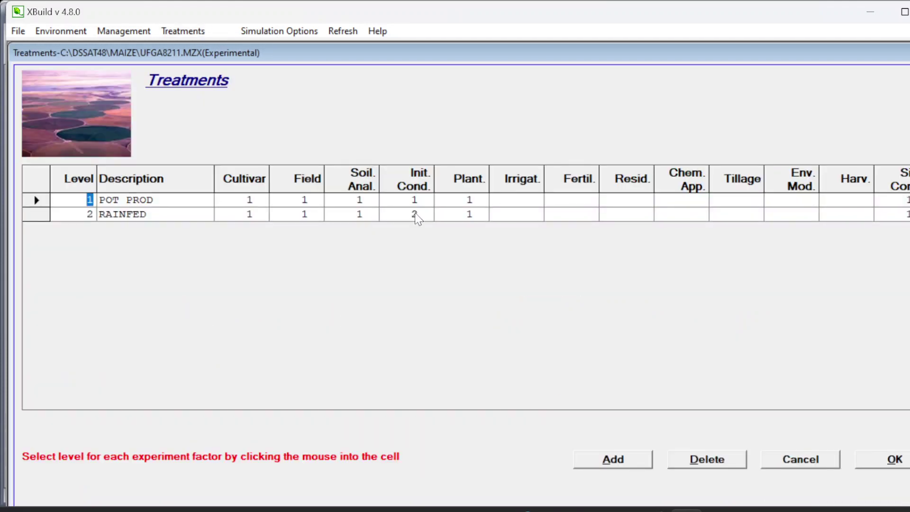
pyautogui.click(413, 216)
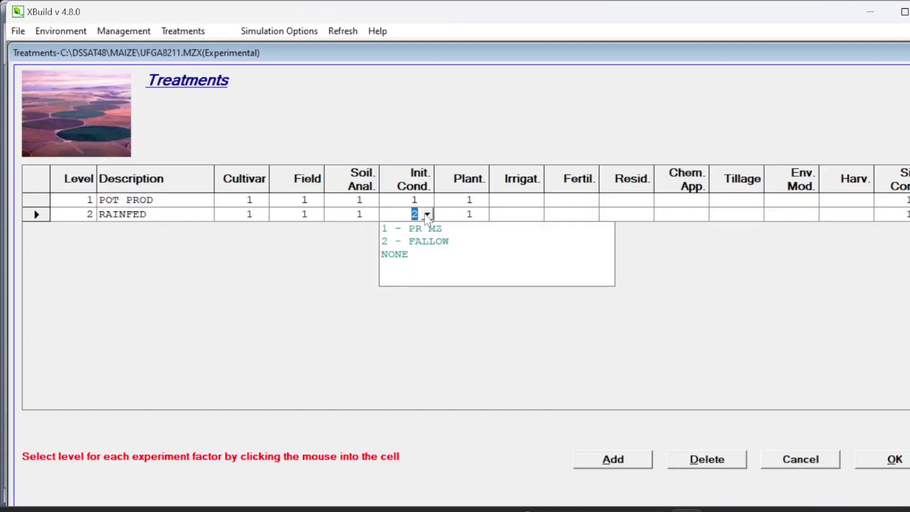
pyautogui.press('Up')
pyautogui.press('Escape')
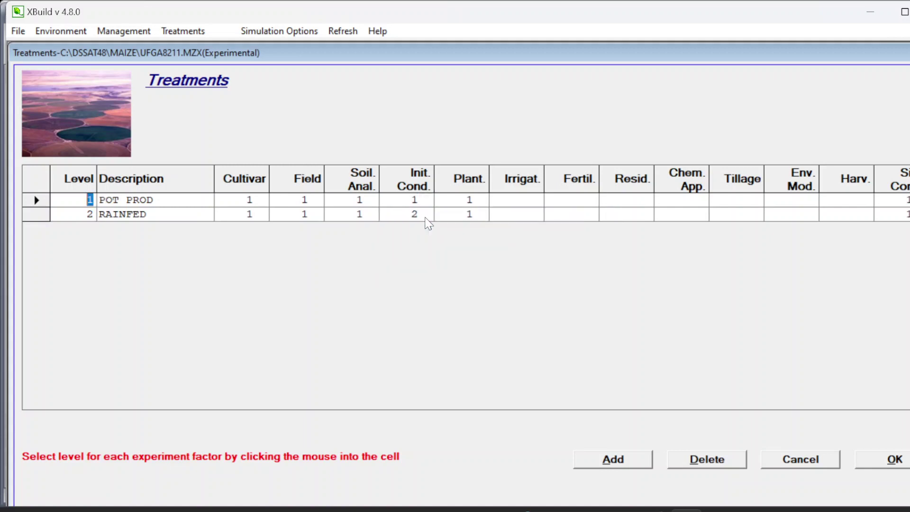
pyautogui.click(422, 216)
pyautogui.click(423, 243)
# Assign planting level 1 to the RAINFED treatment and check the planting options of the POT PROD treatment
pyautogui.click(471, 199)
pyautogui.click(479, 218)
pyautogui.click(475, 216)
pyautogui.click(477, 231)
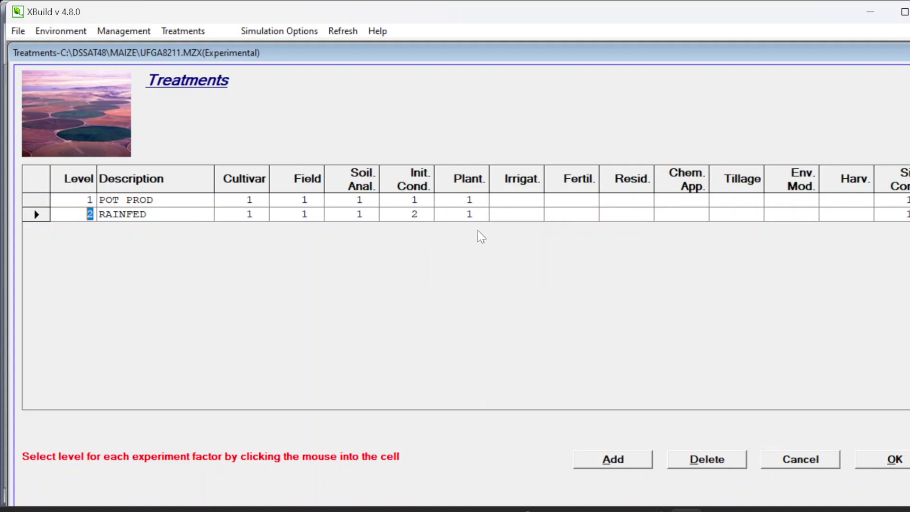
pyautogui.click(474, 200)
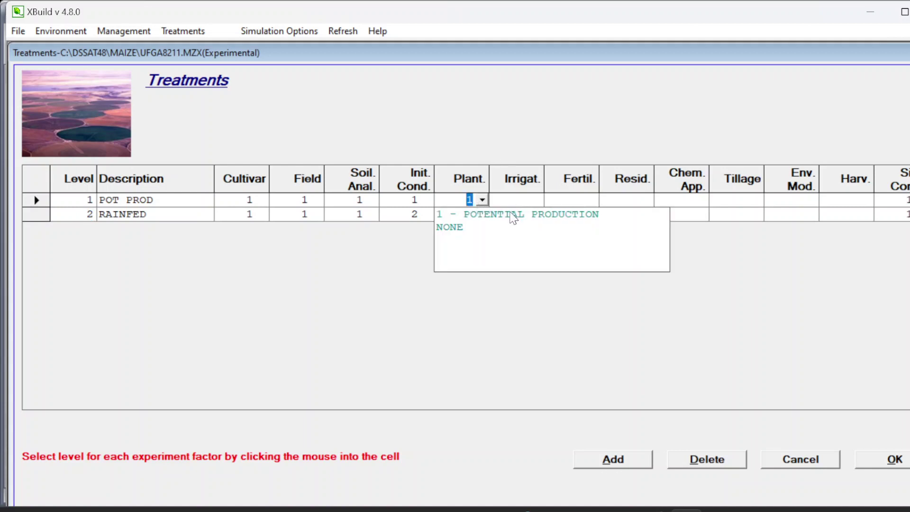
pyautogui.click(489, 154)
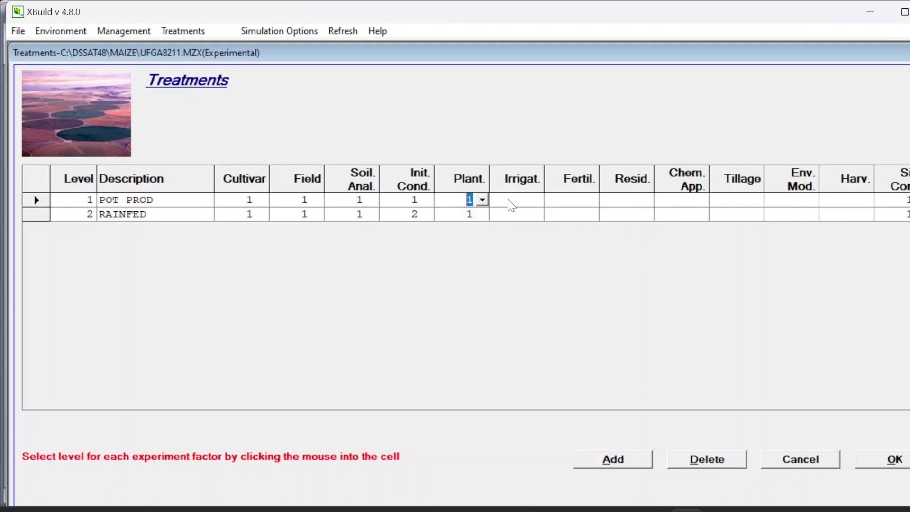
# Check the irrigation levels available for the POT PROD and RAINFED treatments
pyautogui.click(511, 201)
pyautogui.click(519, 166)
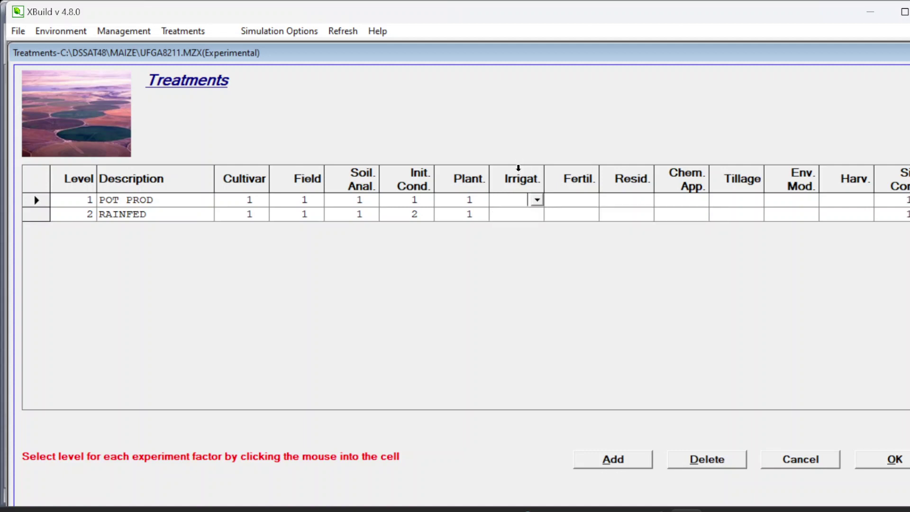
pyautogui.click(523, 216)
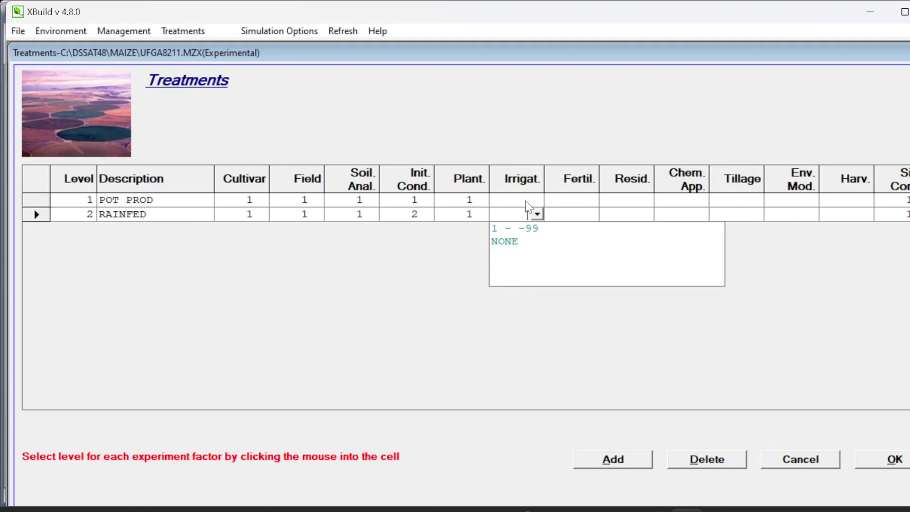
pyautogui.click(521, 155)
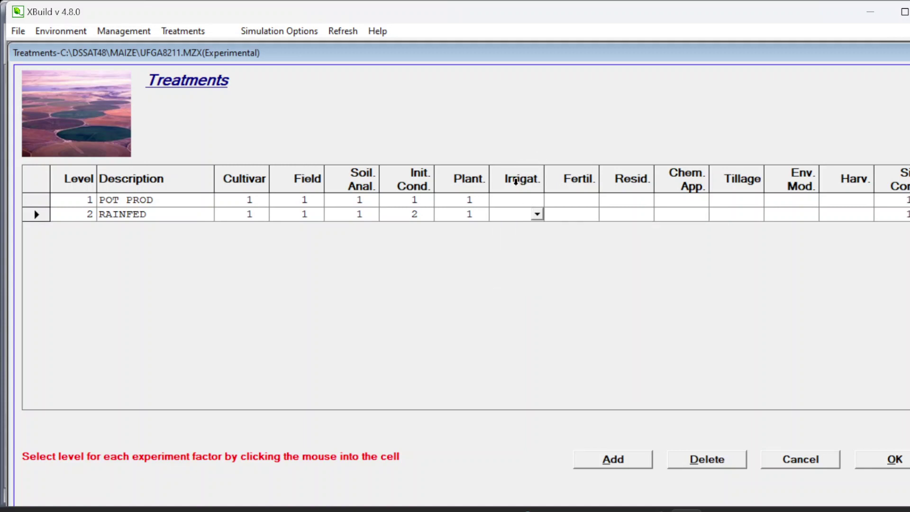
pyautogui.click(125, 31)
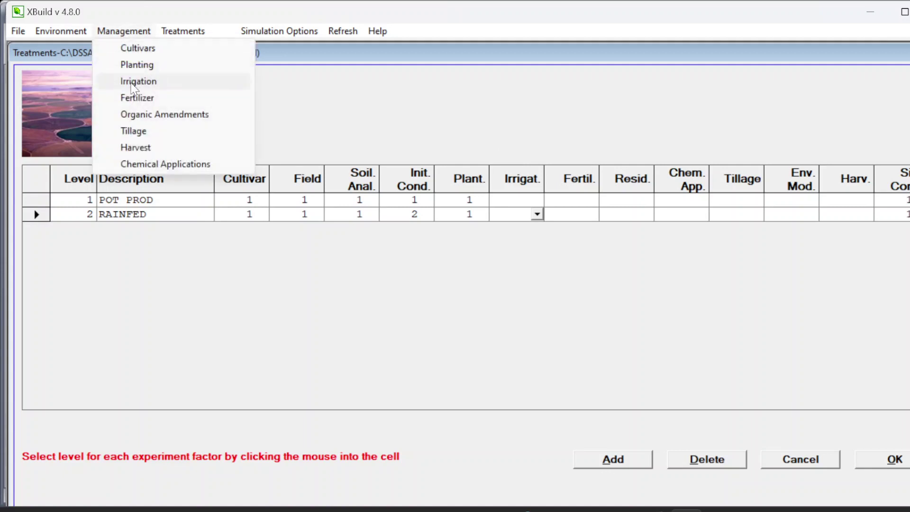
pyautogui.click(516, 164)
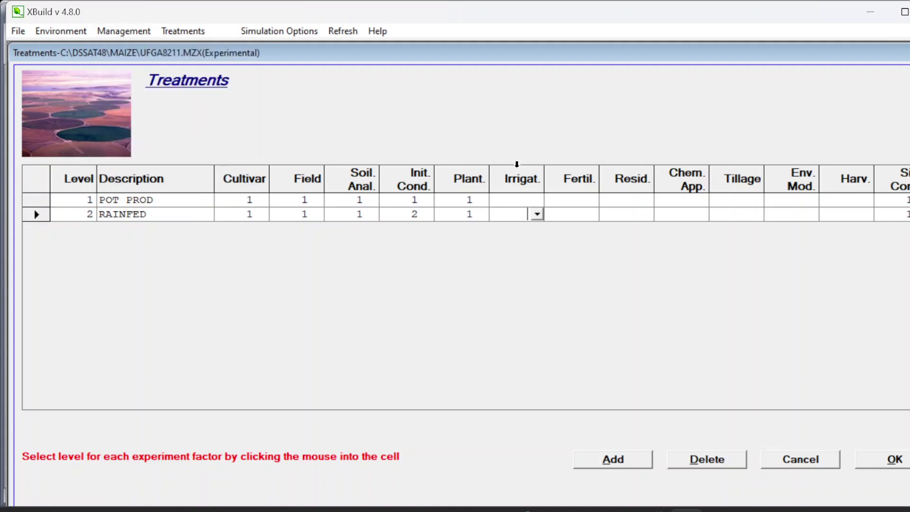
# Choose NONE as fertilizer for the POT PROD treatment and assign fertilizer level 1, RAINFED AND FERT, to the RAINFED treatment
pyautogui.click(571, 199)
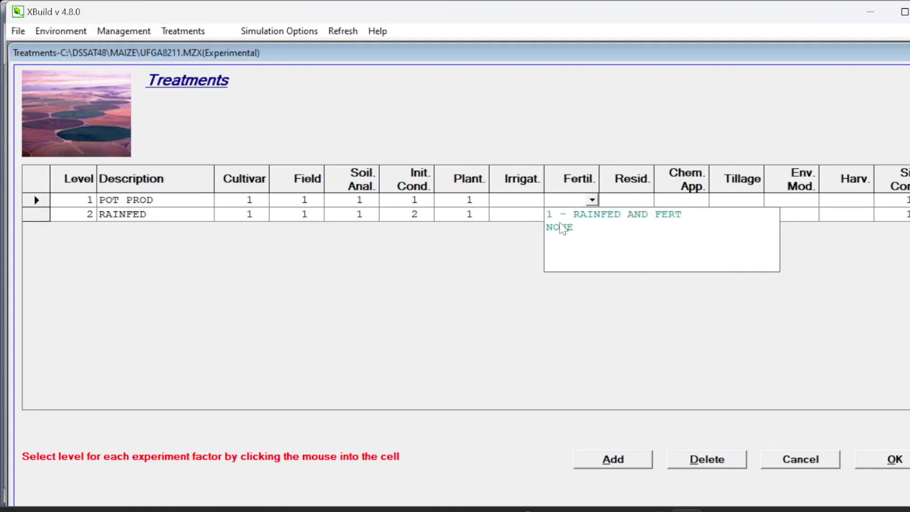
pyautogui.click(562, 228)
pyautogui.click(571, 218)
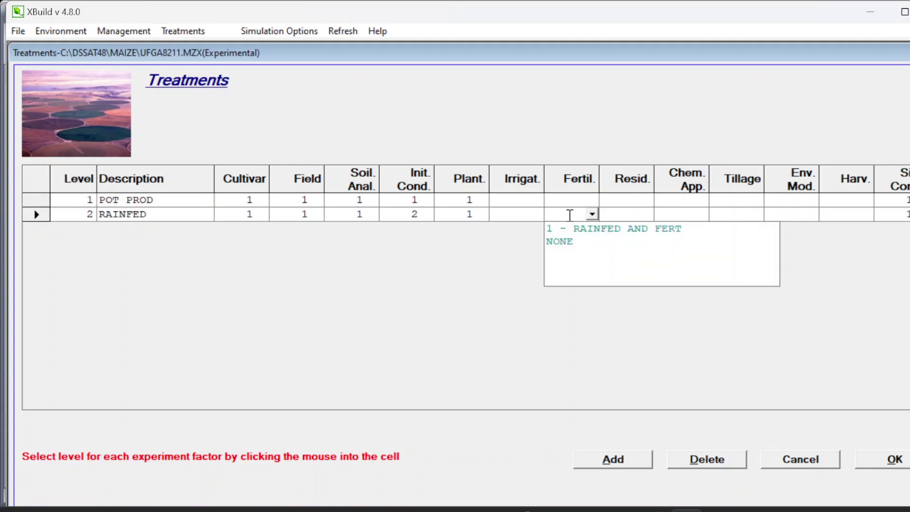
pyautogui.click(602, 229)
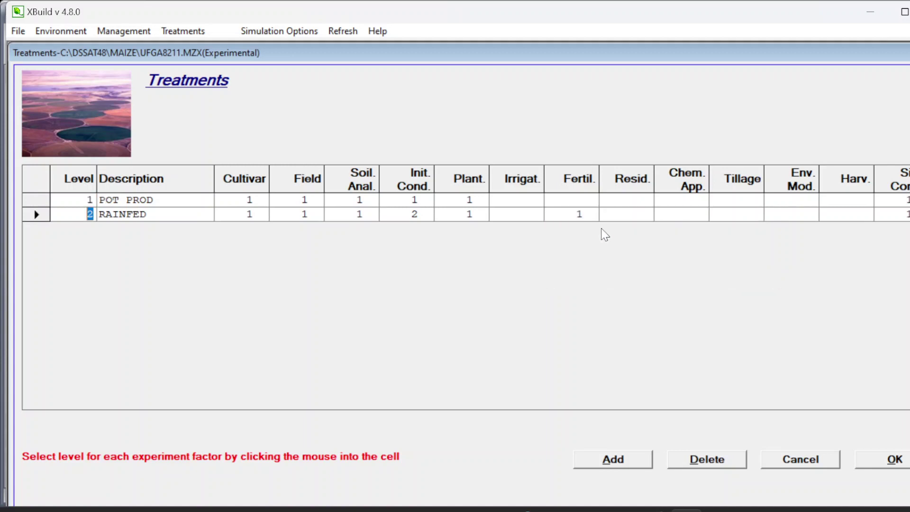
# Check the residue and harvest options for the RAINFED treatment and look over the available management sections
pyautogui.click(648, 220)
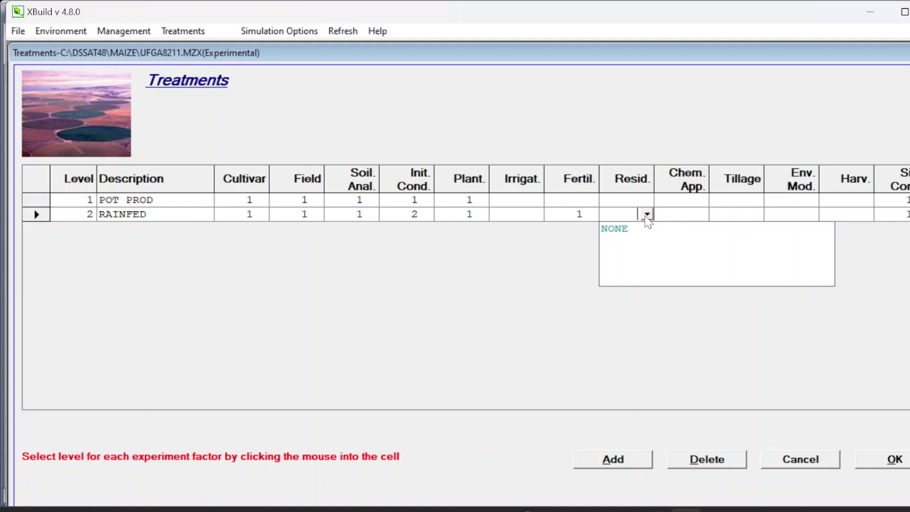
pyautogui.click(848, 215)
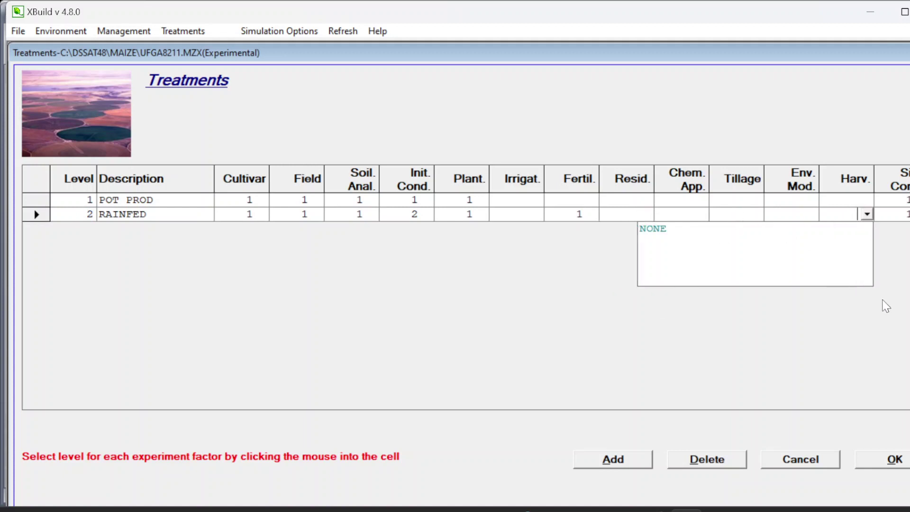
pyautogui.click(773, 141)
pyautogui.click(124, 30)
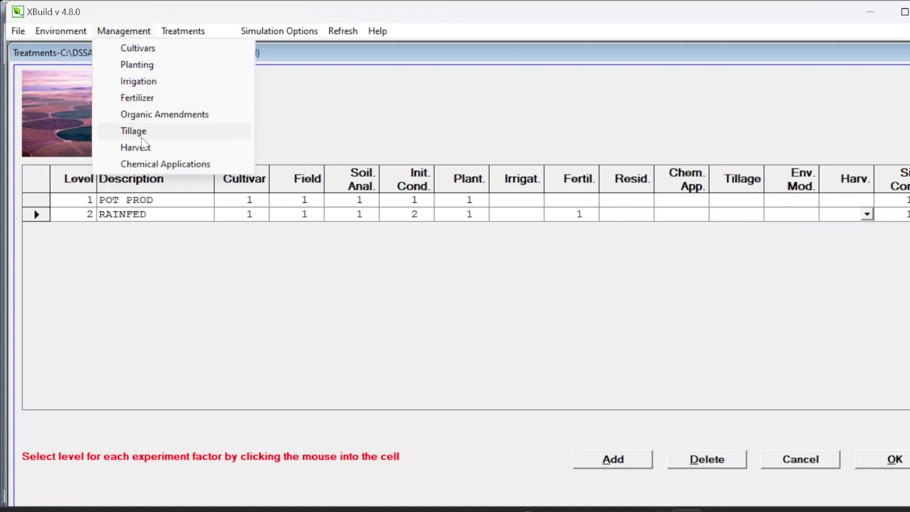
pyautogui.click(843, 321)
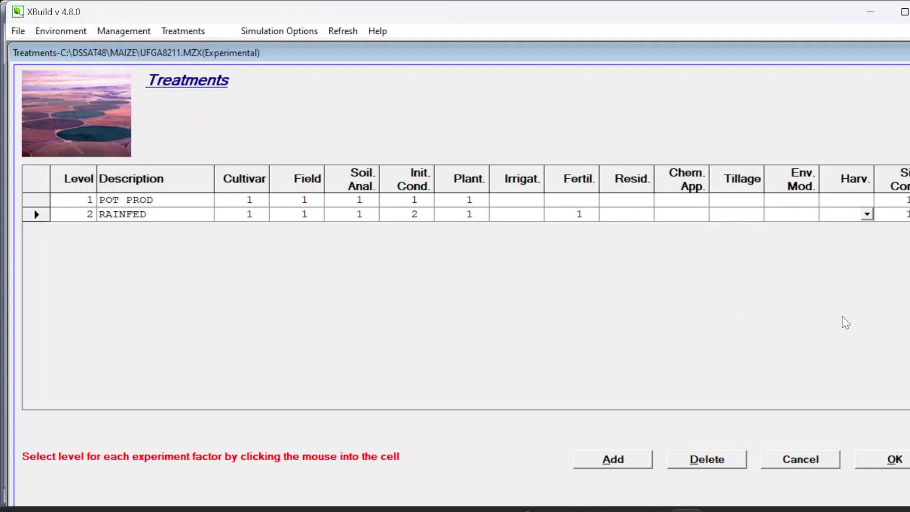
# Assign simulation controls level 2, RAINFED, to the RAINFED treatment and save the treatments
pyautogui.click(901, 214)
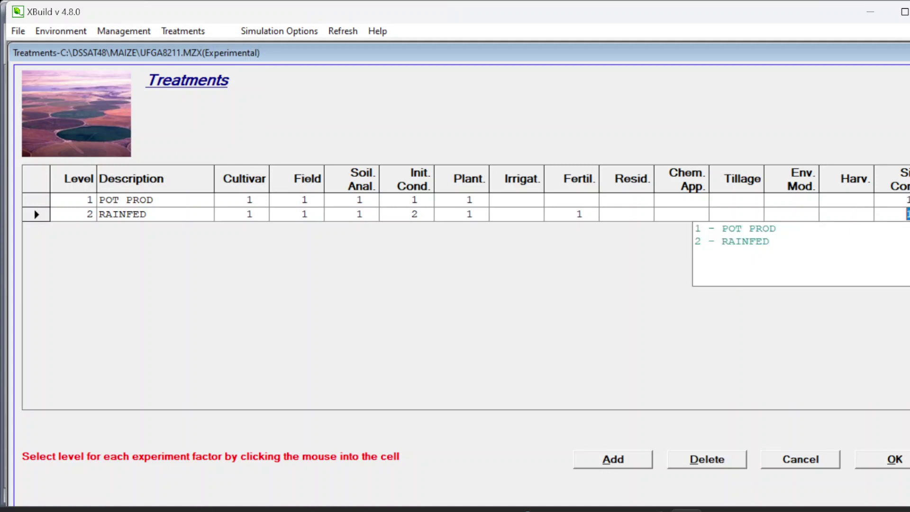
pyautogui.click(746, 242)
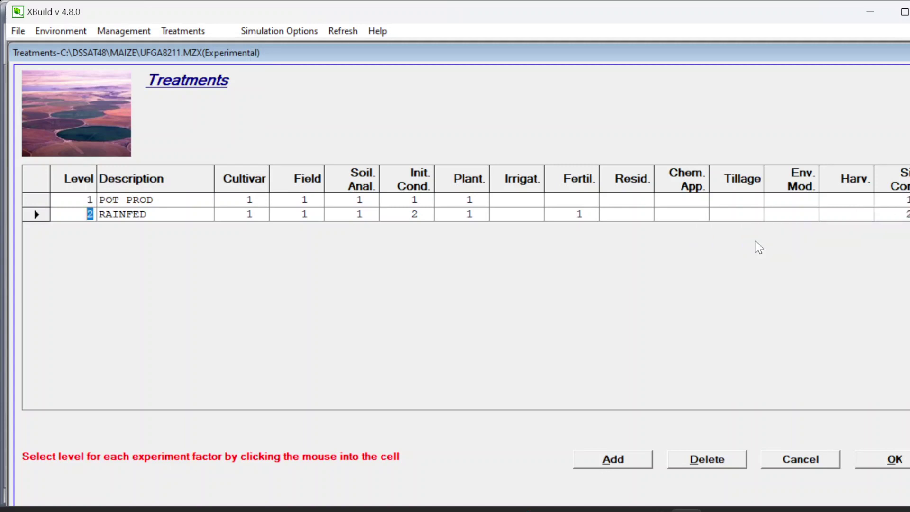
pyautogui.click(894, 460)
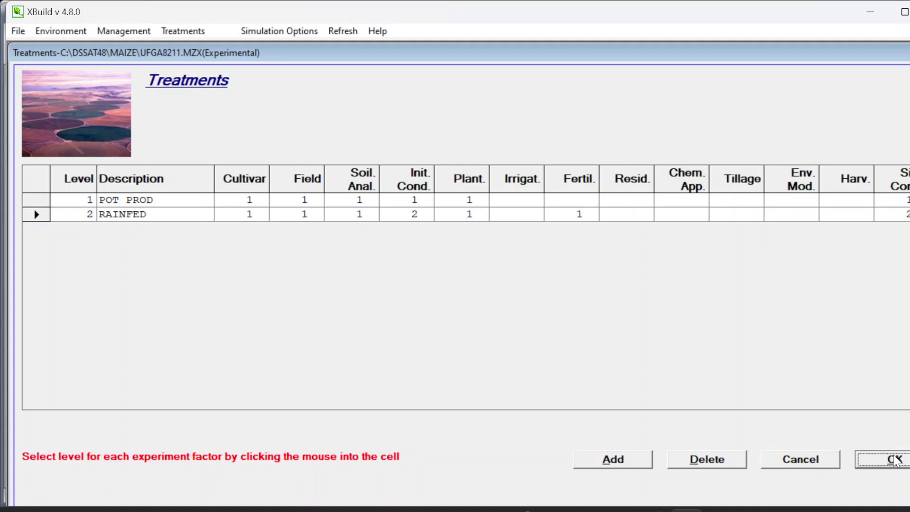
# Try a maize harvest at 175 days after planting with stage None and 100% grain harvest, and discard the changes
pyautogui.click(123, 31)
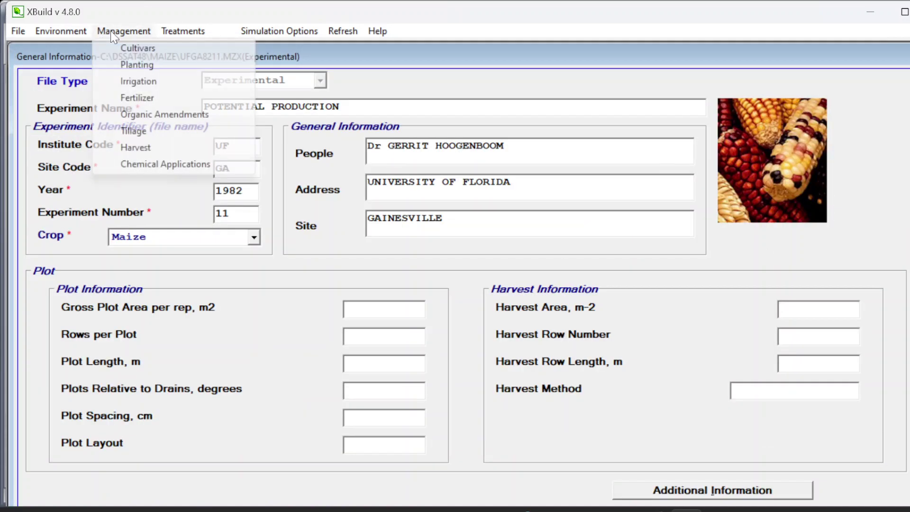
pyautogui.click(160, 146)
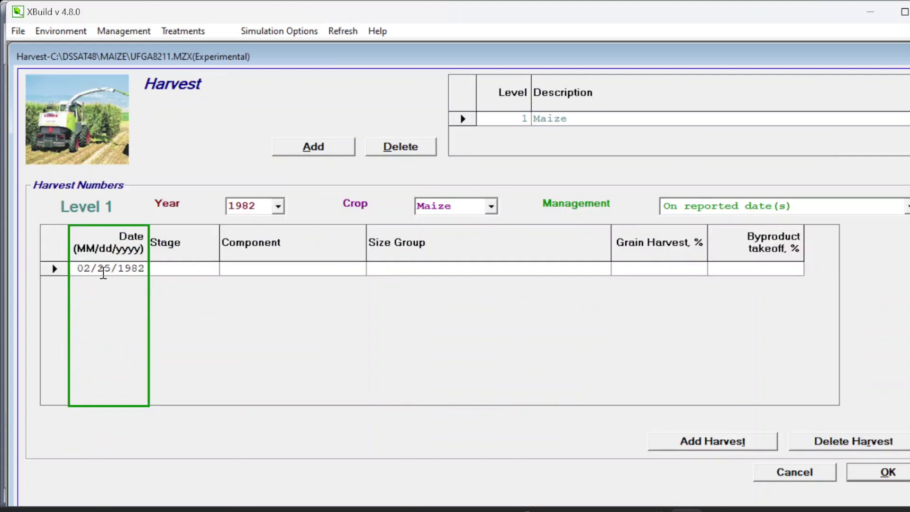
pyautogui.click(735, 206)
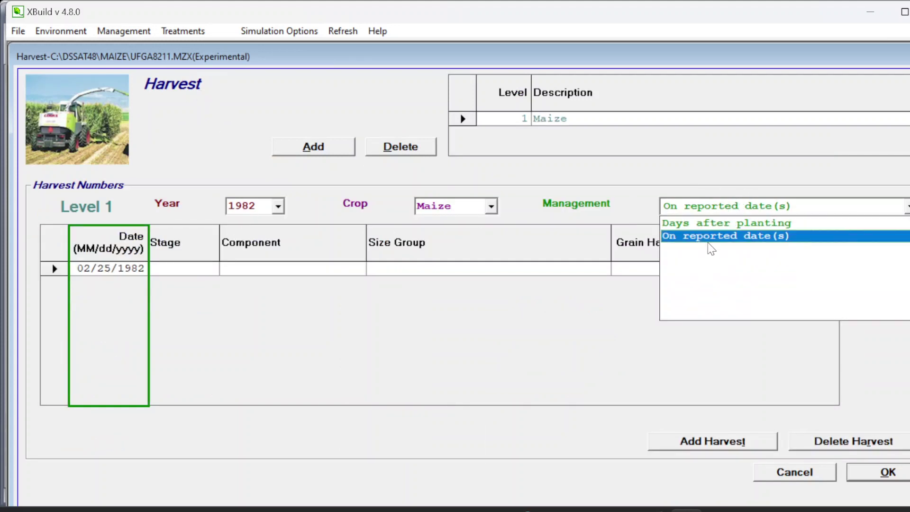
pyautogui.click(716, 223)
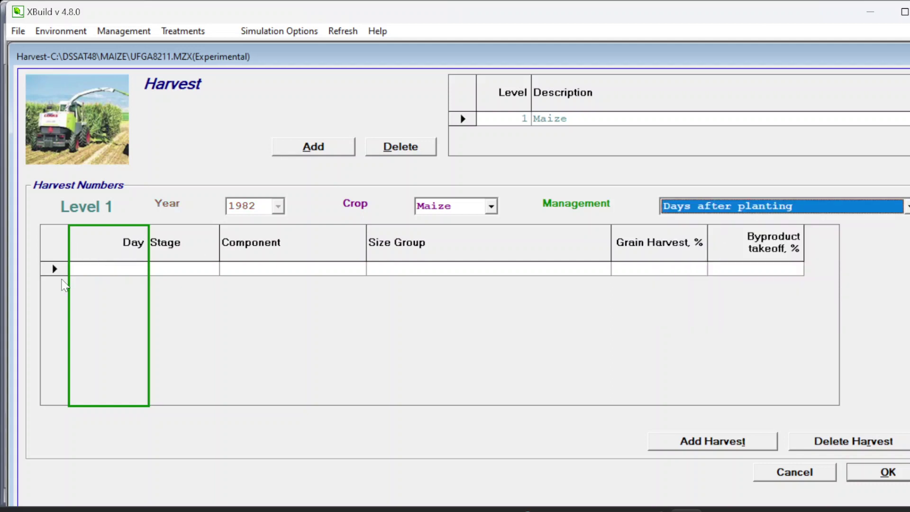
pyautogui.write('175')
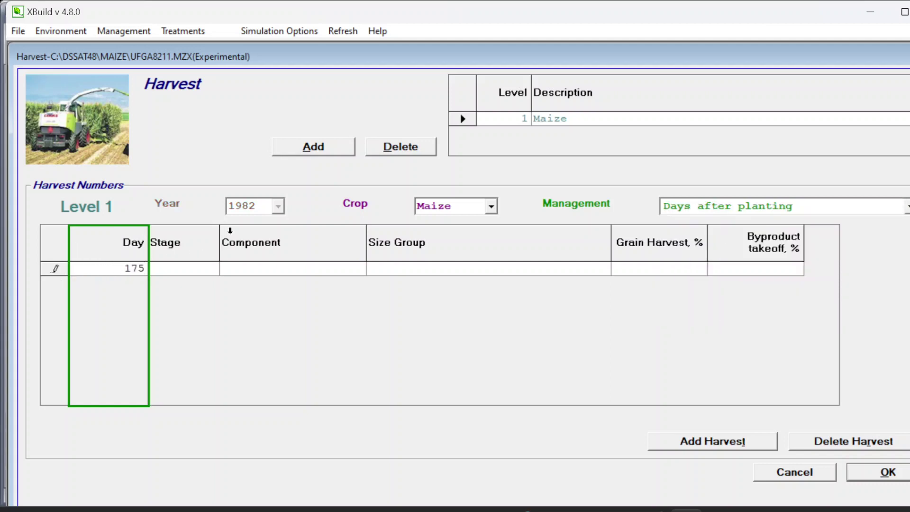
pyautogui.click(200, 271)
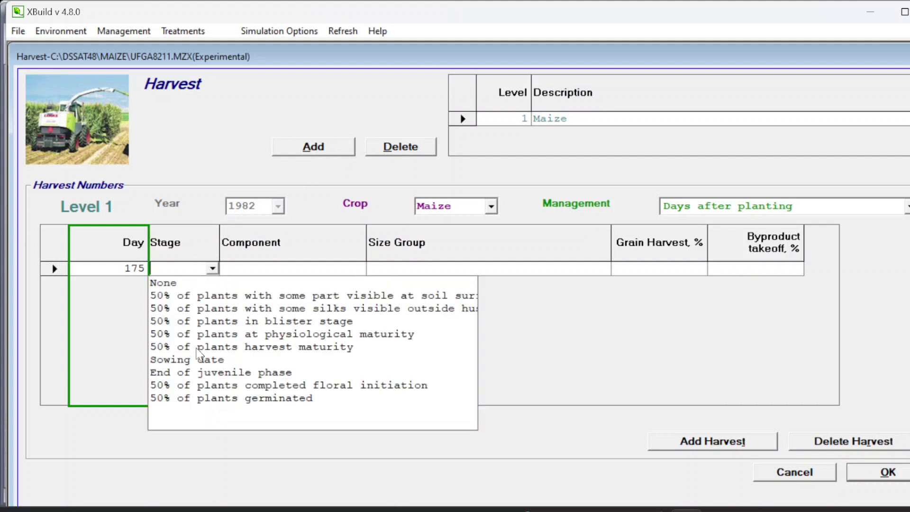
pyautogui.click(218, 284)
pyautogui.click(261, 269)
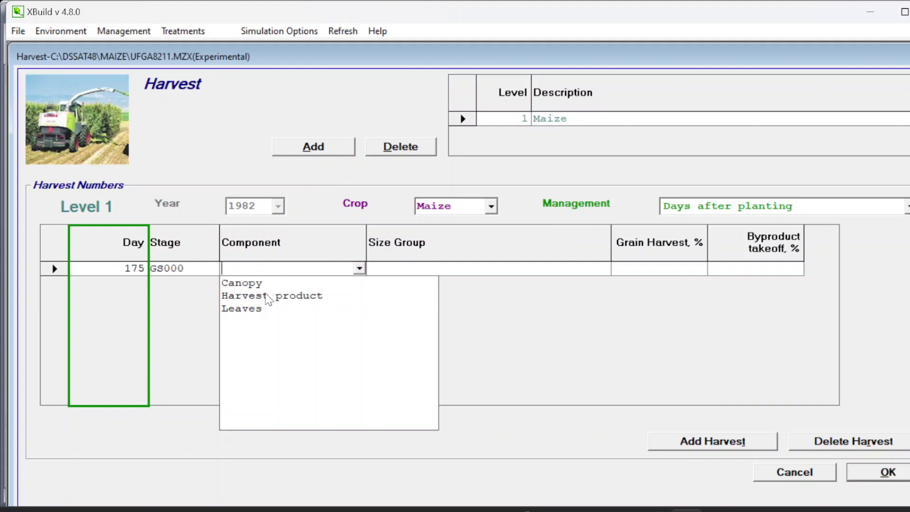
pyautogui.click(469, 269)
pyautogui.click(649, 275)
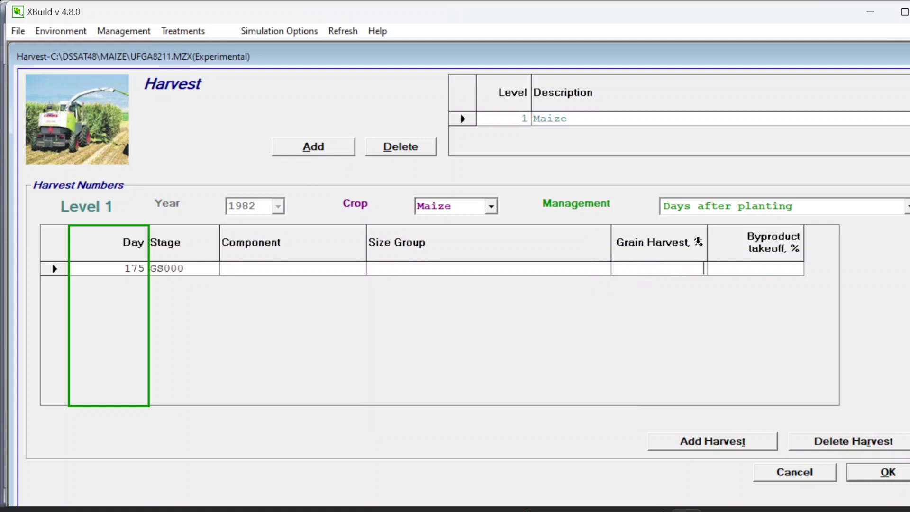
pyautogui.write('100')
pyautogui.click(759, 269)
pyautogui.click(795, 468)
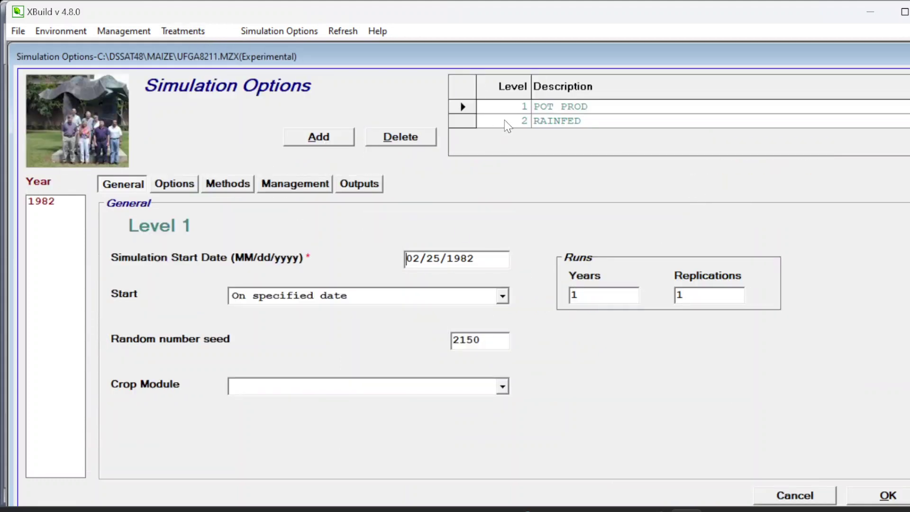
# Save the experiment file with its simulation options and refresh the internal database
pyautogui.click(887, 495)
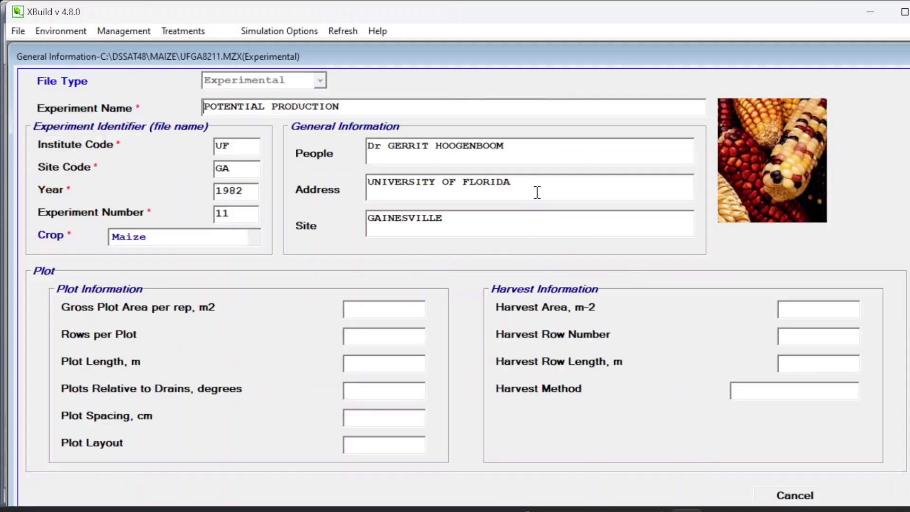
pyautogui.click(19, 31)
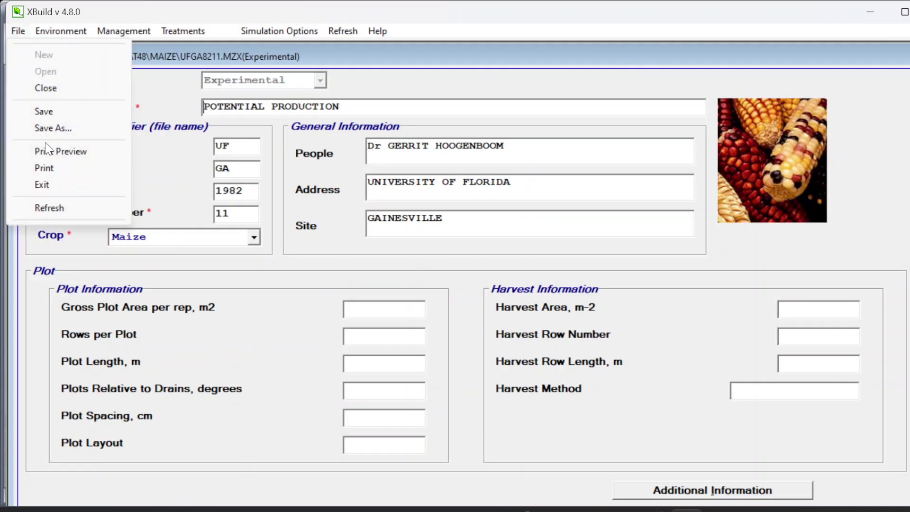
pyautogui.click(51, 114)
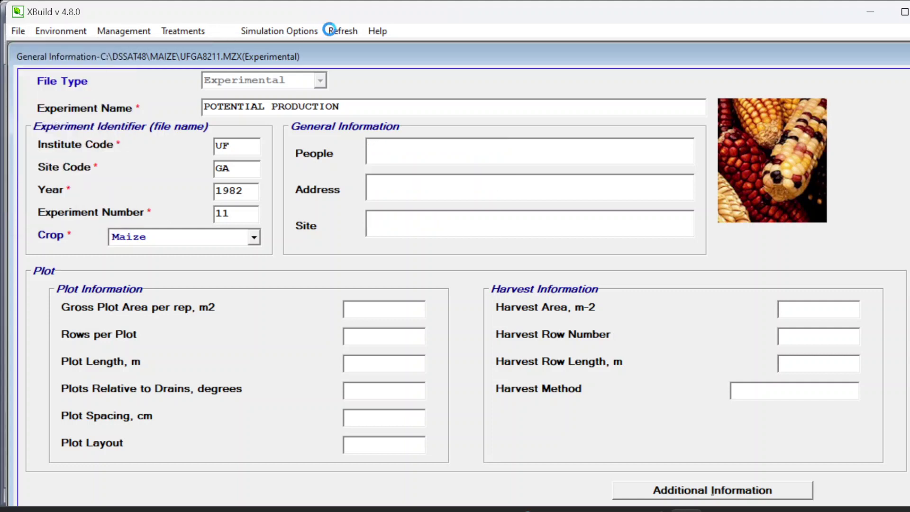
pyautogui.click(347, 31)
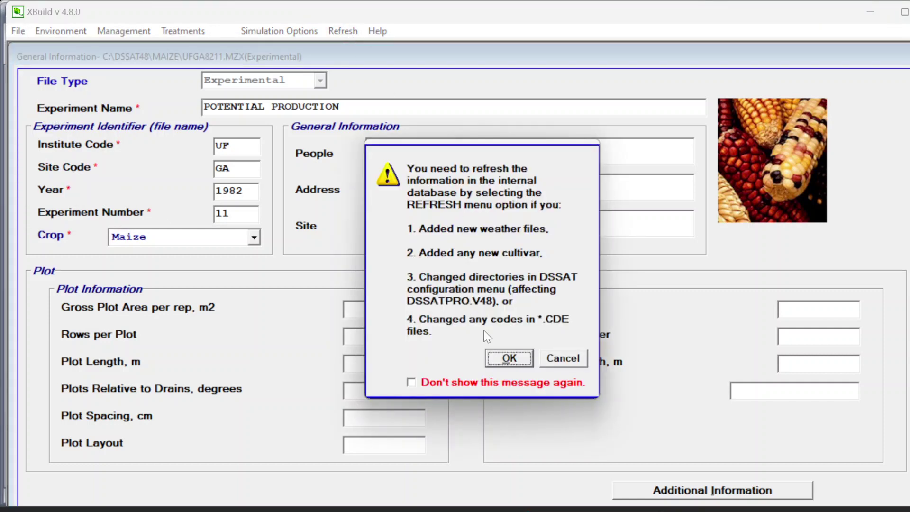
pyautogui.click(507, 361)
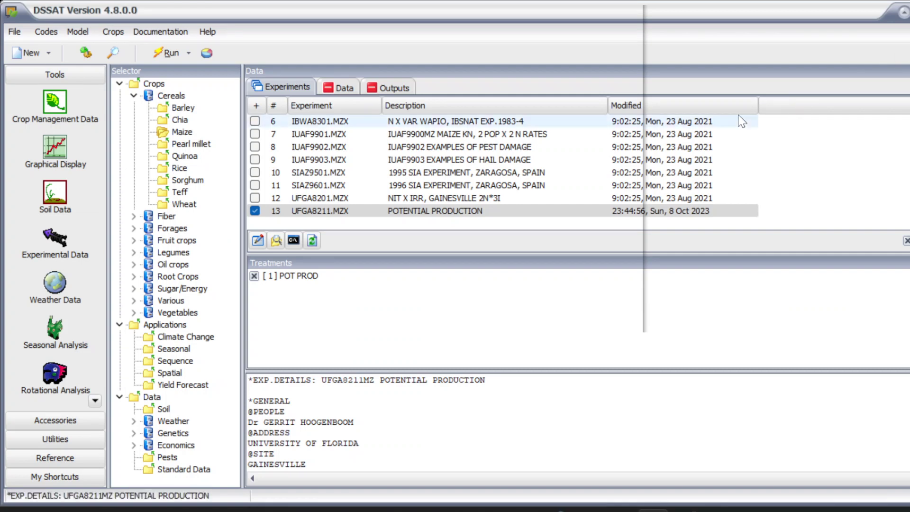
# In DSSAT, refresh the maize experiment list and select UFGA8211.MZX with its POT PROD and RAINFED treatments
pyautogui.click(312, 240)
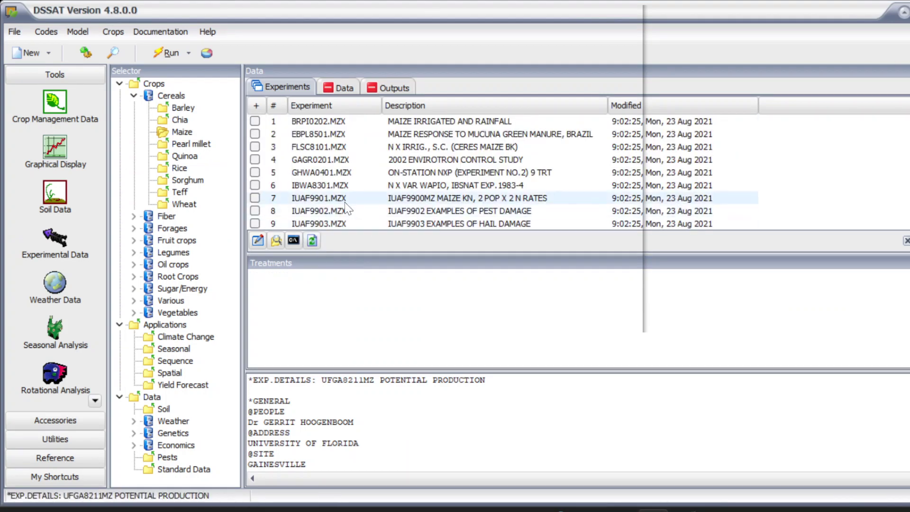
pyautogui.scroll(-2, 348, 203)
pyautogui.click(253, 214)
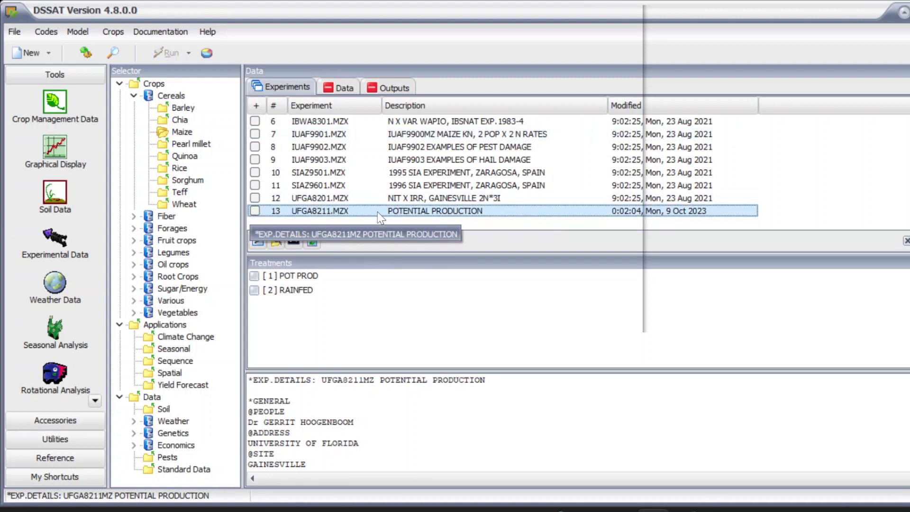
pyautogui.click(255, 211)
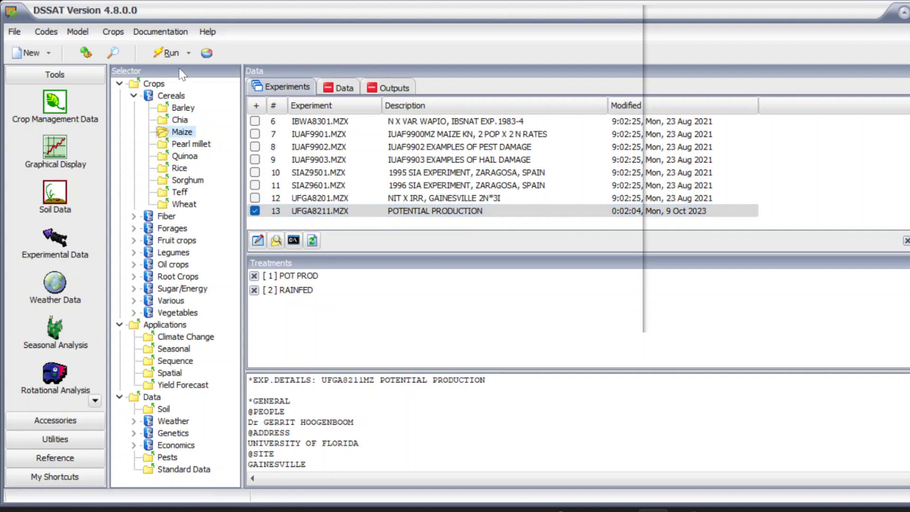
# Run the MZCER model for the POT PROD and RAINFED treatments and open the analysis of the output files
pyautogui.click(170, 54)
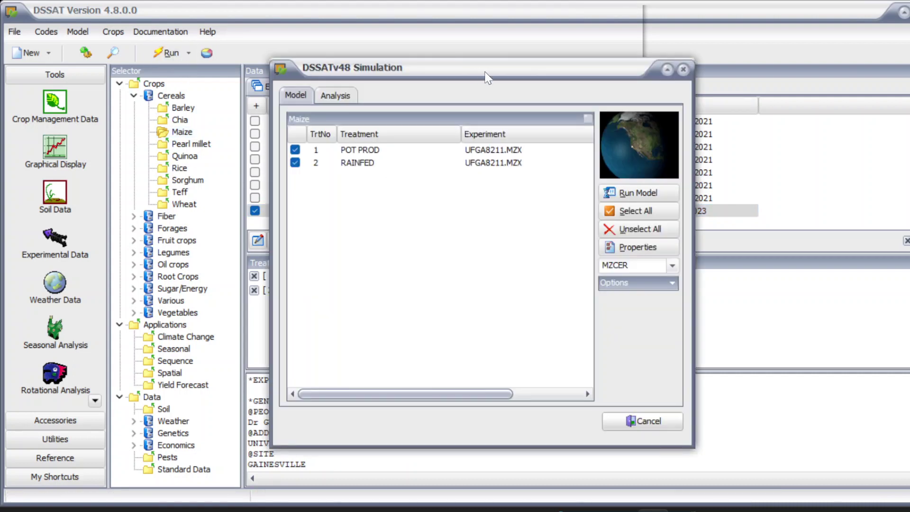
pyautogui.click(638, 193)
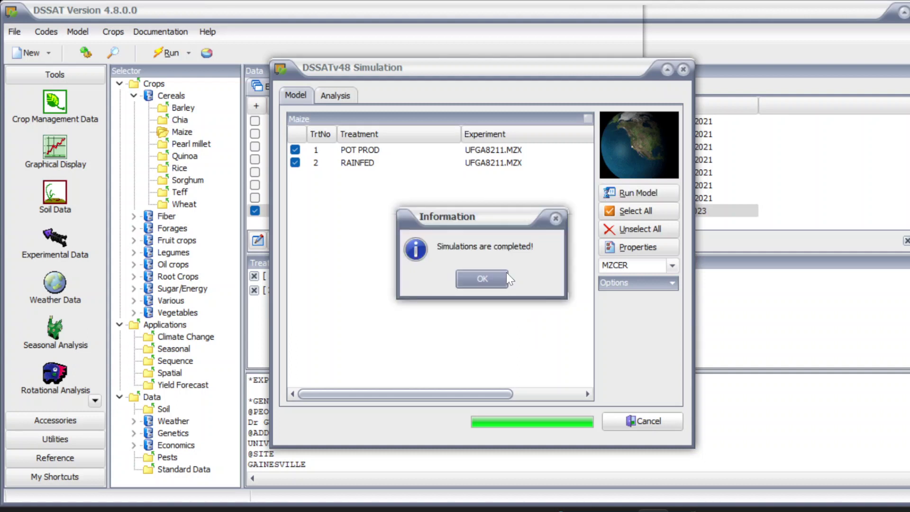
pyautogui.click(498, 276)
pyautogui.click(336, 94)
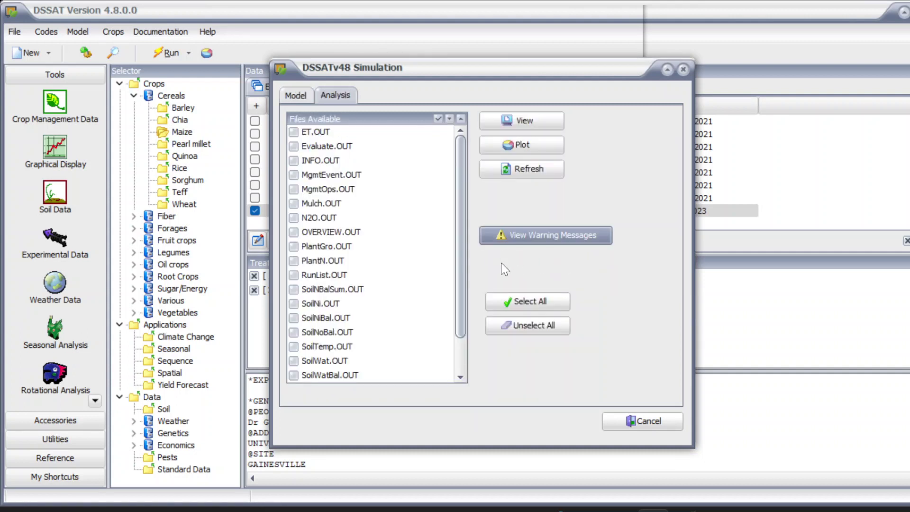
# View the simulation warning messages for the POT PROD and RAINFED runs, and close the warning file
pyautogui.click(560, 237)
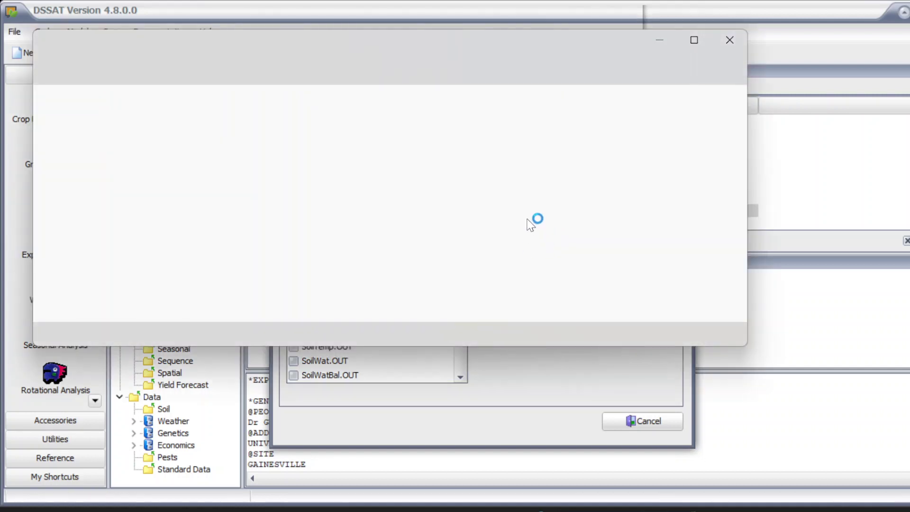
pyautogui.scroll(-8, 579, 182)
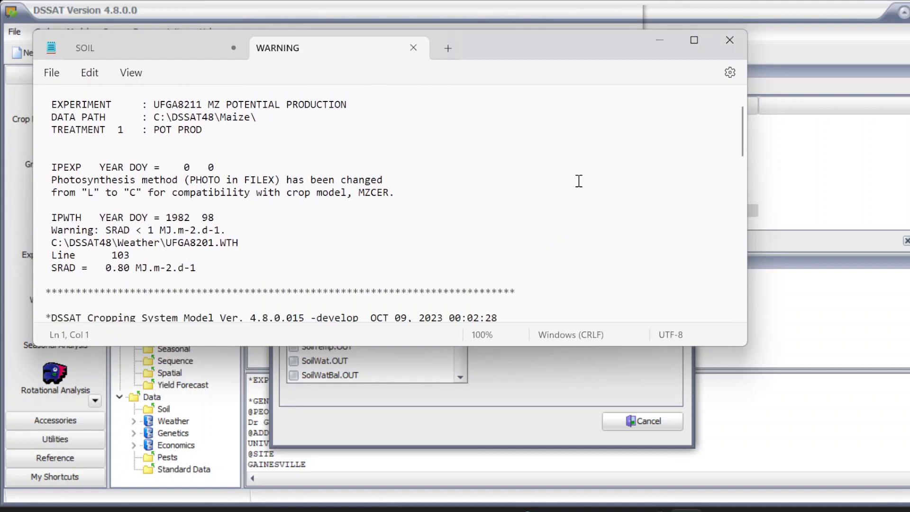
pyautogui.scroll(-2, 578, 174)
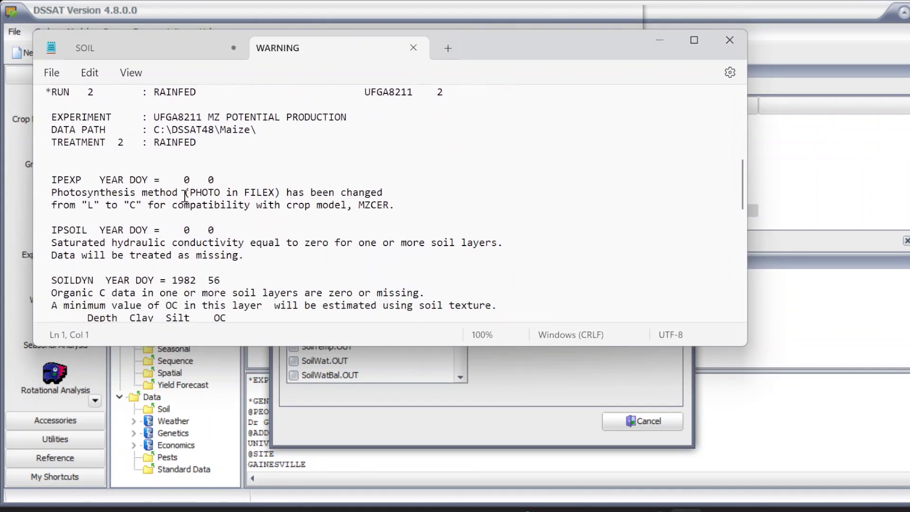
pyautogui.click(730, 40)
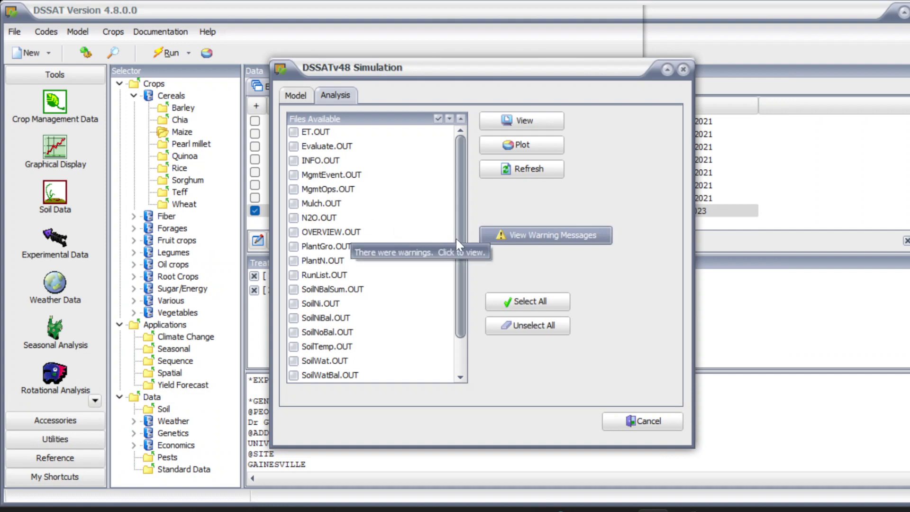
# Plot leaf area index (LAID) from PlantGro.OUT for both the POT PROD and RAINFED runs
pyautogui.click(293, 247)
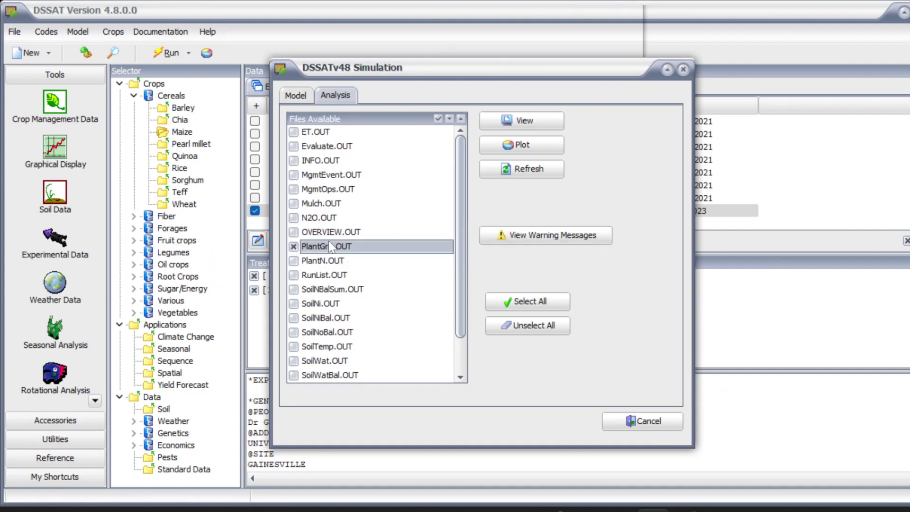
pyautogui.click(533, 145)
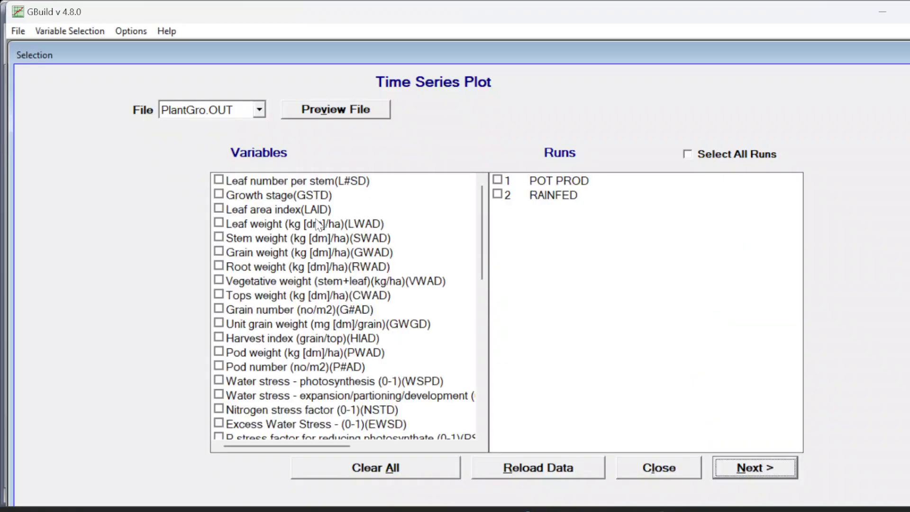
pyautogui.click(218, 209)
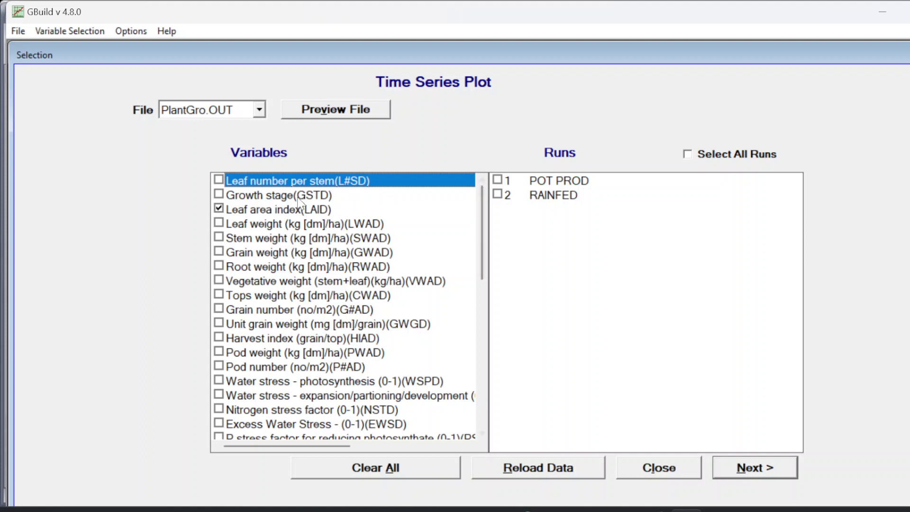
pyautogui.click(497, 179)
pyautogui.click(497, 195)
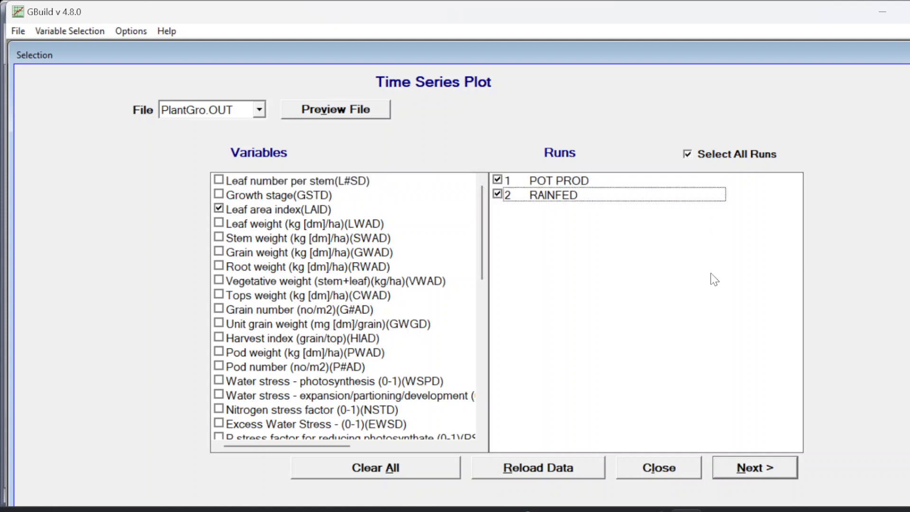
pyautogui.click(747, 460)
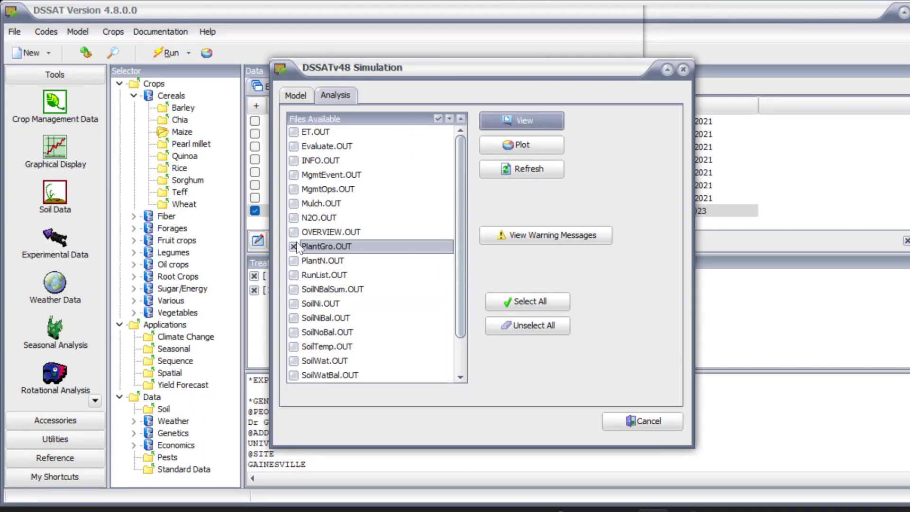
# Replace PlantGro.OUT with PlantN.OUT as the selected output and plot Tops N (CNAD) for the RAINFED run
pyautogui.click(294, 246)
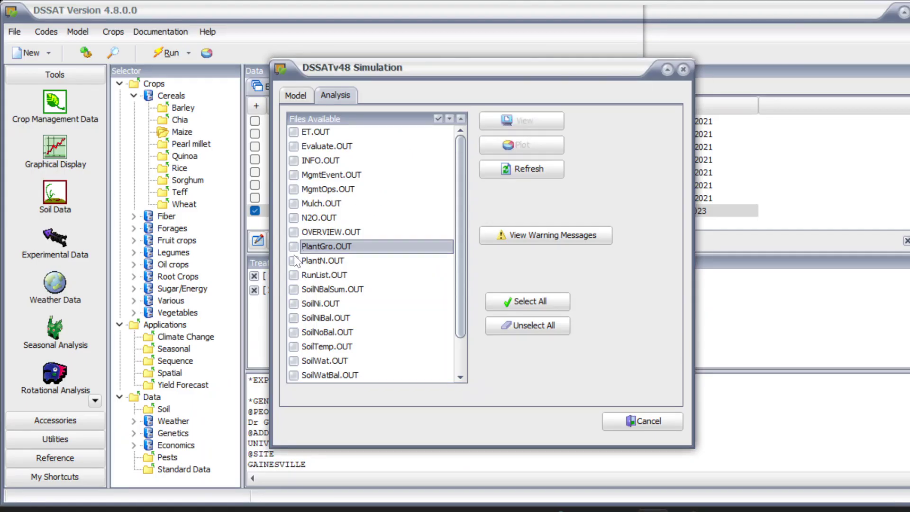
pyautogui.click(294, 260)
pyautogui.click(528, 142)
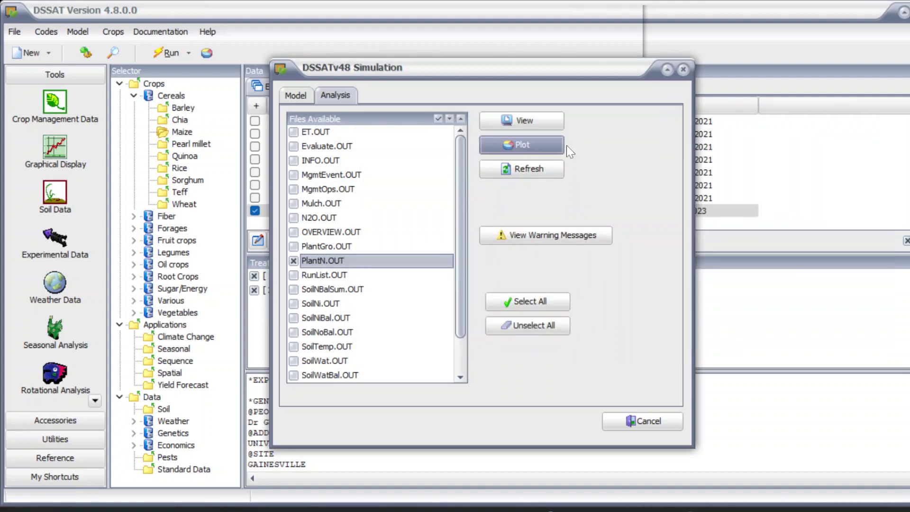
pyautogui.click(522, 168)
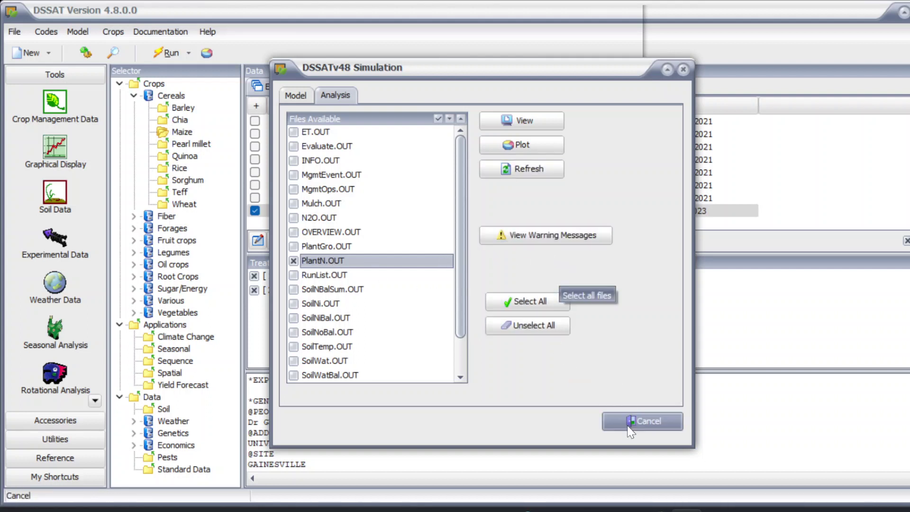
pyautogui.click(690, 454)
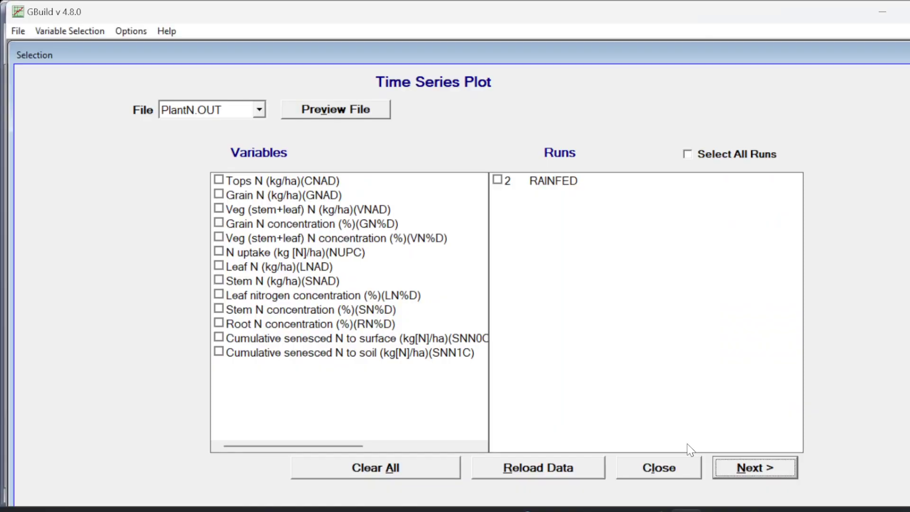
pyautogui.click(219, 181)
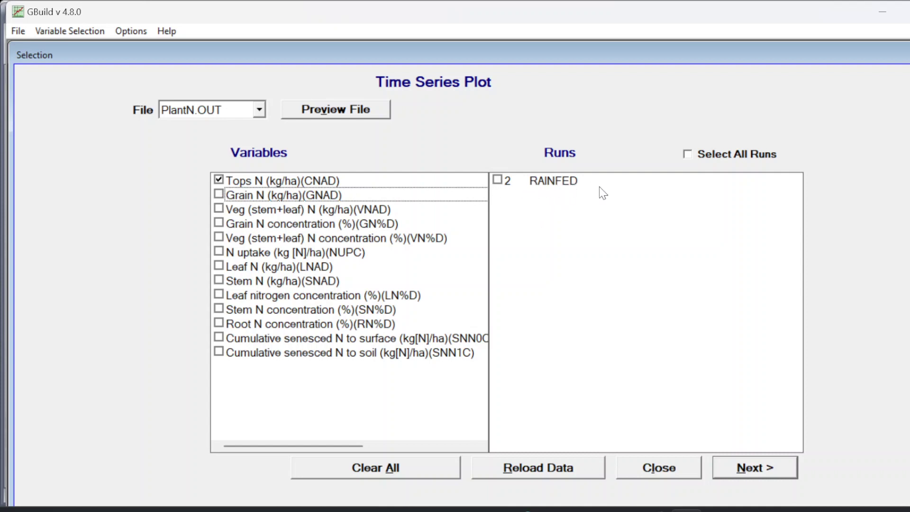
pyautogui.click(499, 181)
pyautogui.click(772, 467)
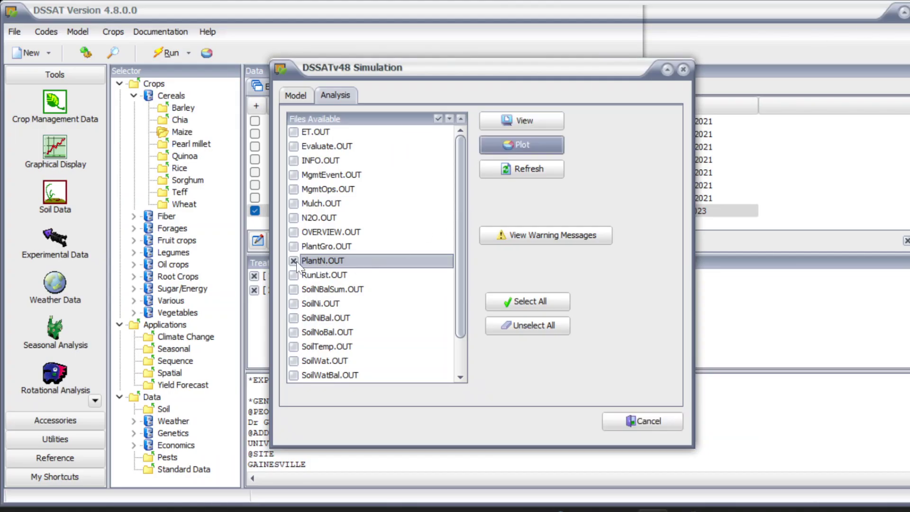
# Deselect PlantN.OUT, open Summary.OUT in a maximized text window, and turn off word wrap
pyautogui.click(306, 260)
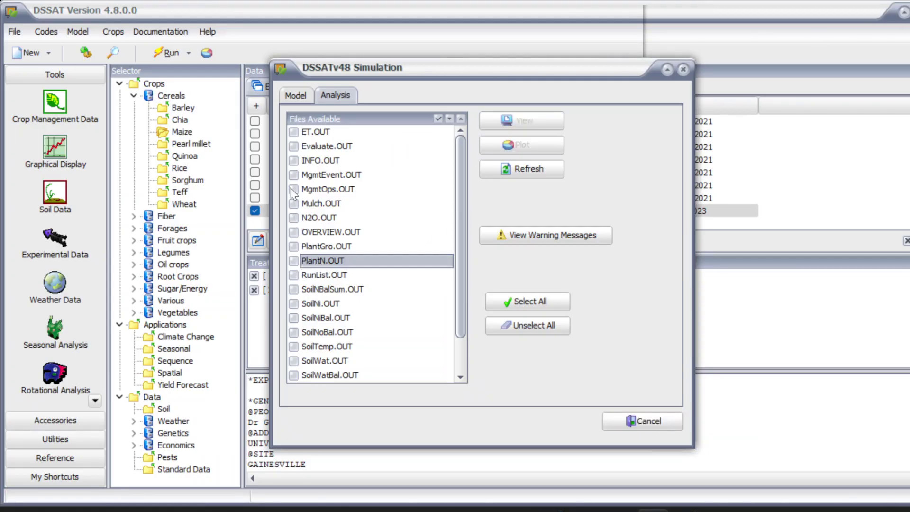
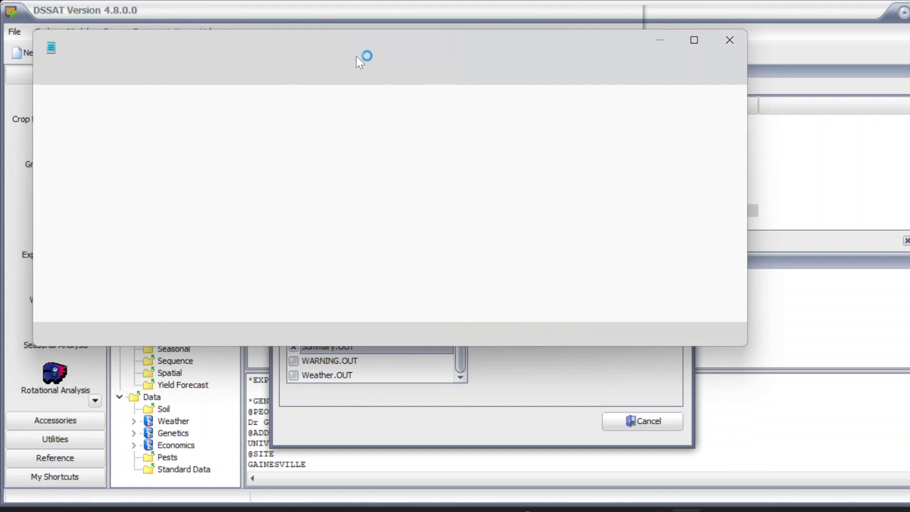
pyautogui.click(694, 40)
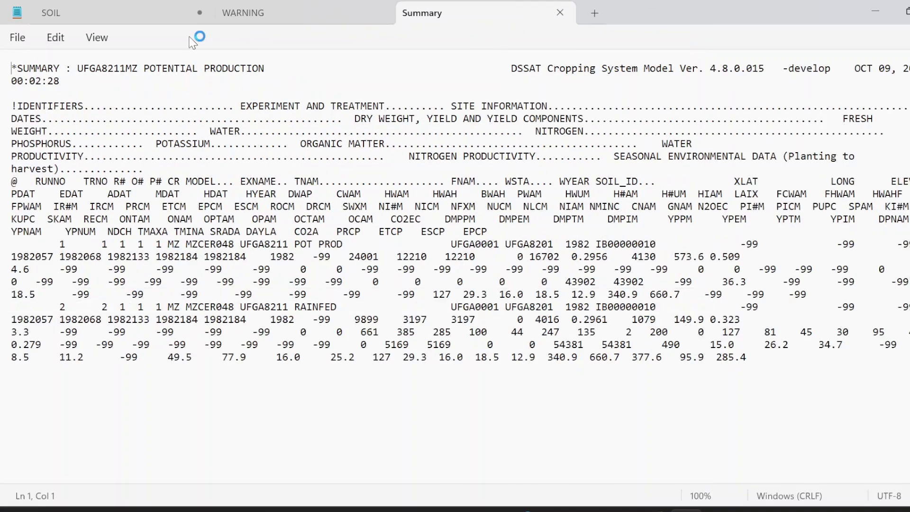
pyautogui.click(98, 37)
pyautogui.click(120, 112)
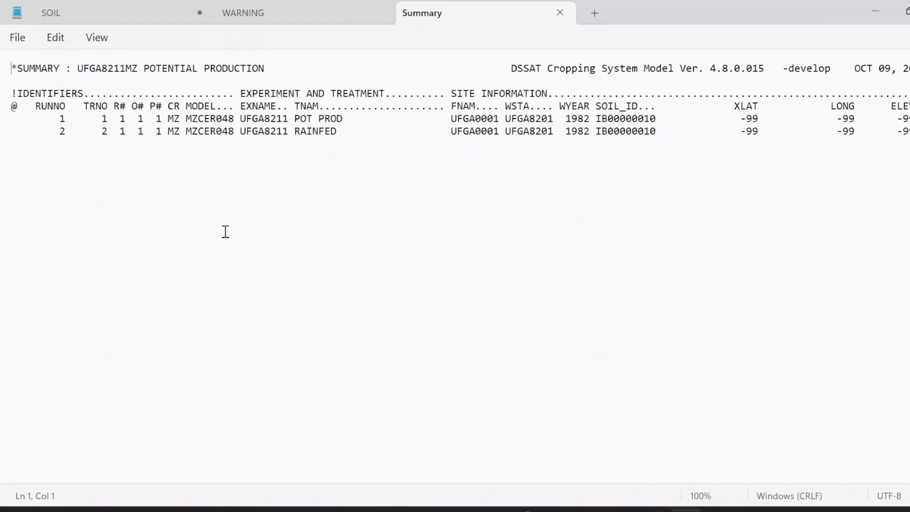
# Examine the summary's simulation, planting and harvest dates, then its dry weight, yield and maximum leaf area index columns for both treatments
pyautogui.moveTo(186, 474); pyautogui.dragTo(310, 481)
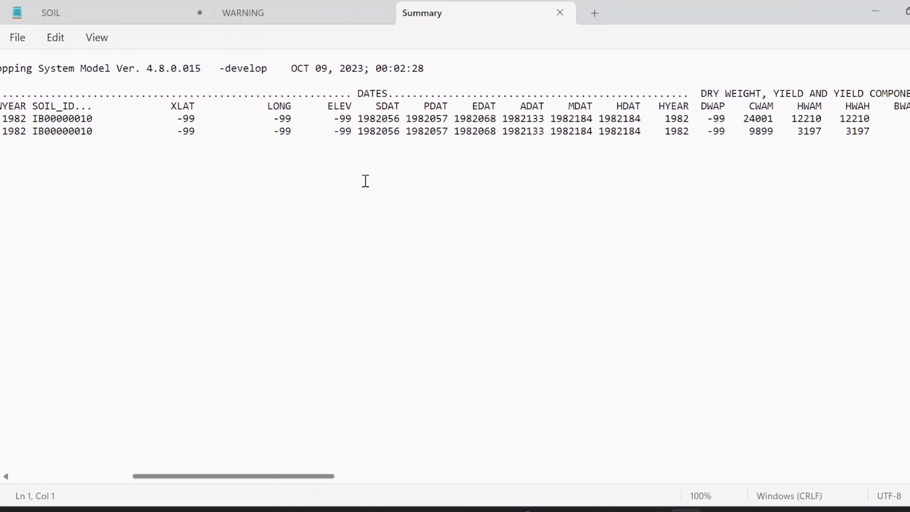
pyautogui.moveTo(381, 105); pyautogui.dragTo(434, 118)
pyautogui.click(378, 118)
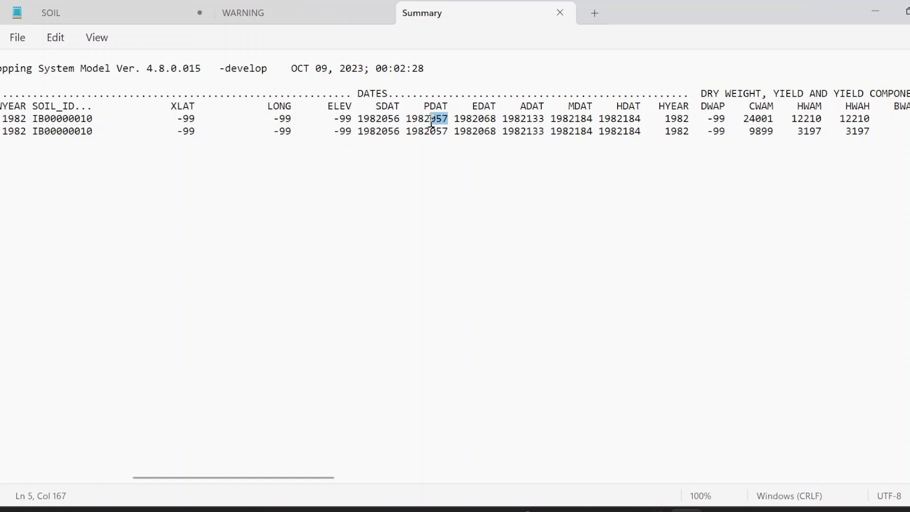
pyautogui.moveTo(496, 117); pyautogui.dragTo(624, 119)
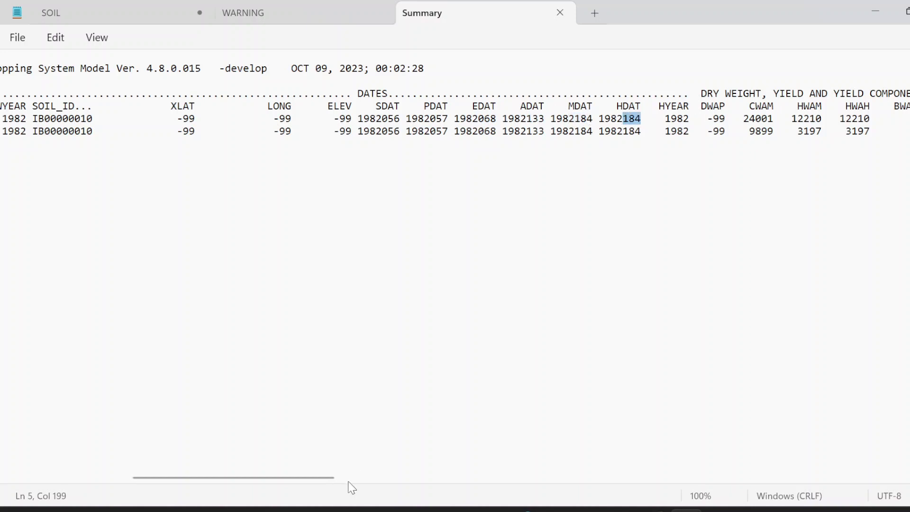
pyautogui.moveTo(331, 478); pyautogui.dragTo(416, 477)
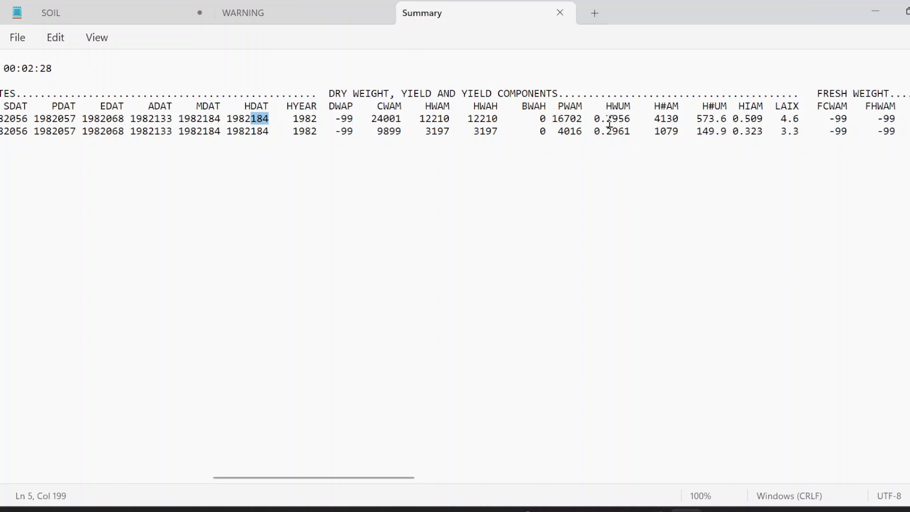
pyautogui.moveTo(373, 118); pyautogui.dragTo(404, 120)
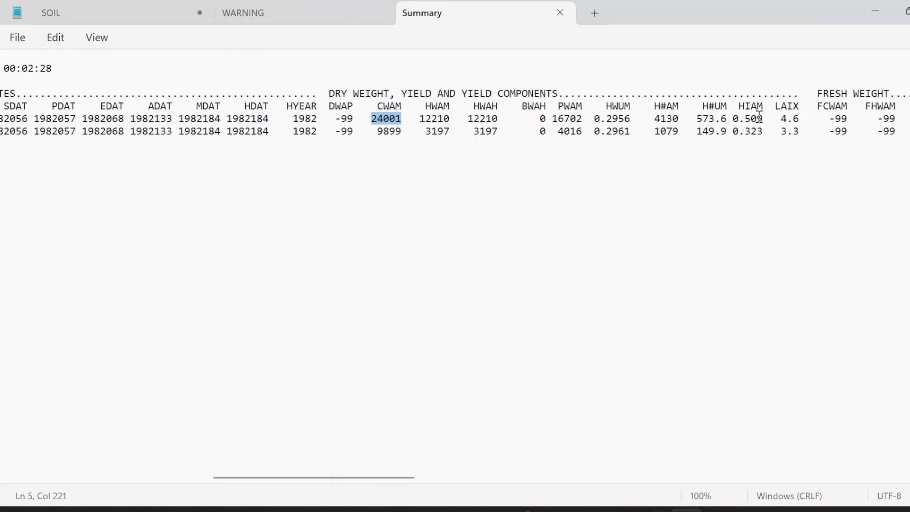
pyautogui.moveTo(775, 107); pyautogui.dragTo(798, 111)
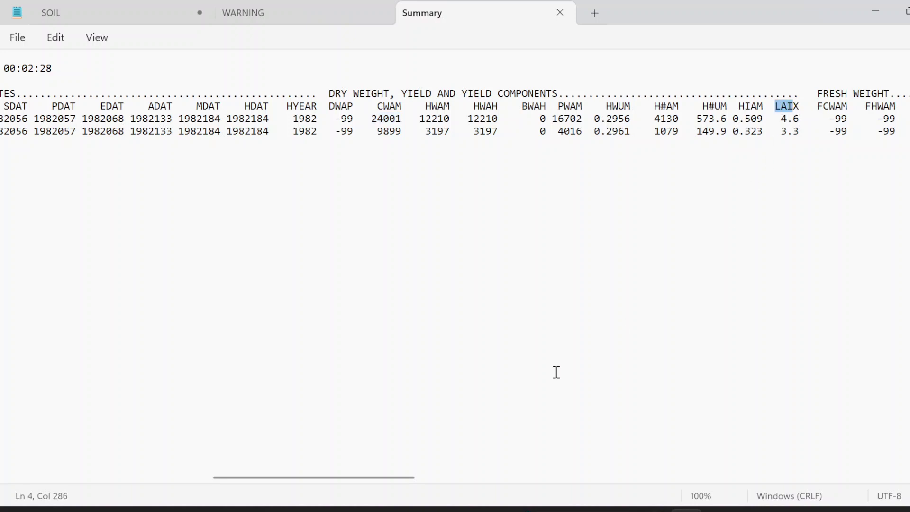
# Examine the summary's water and nitrogen columns, including the RAINFED nitrogen applications, applied amount, uptake and soil nitrogen
pyautogui.moveTo(398, 478); pyautogui.dragTo(533, 475)
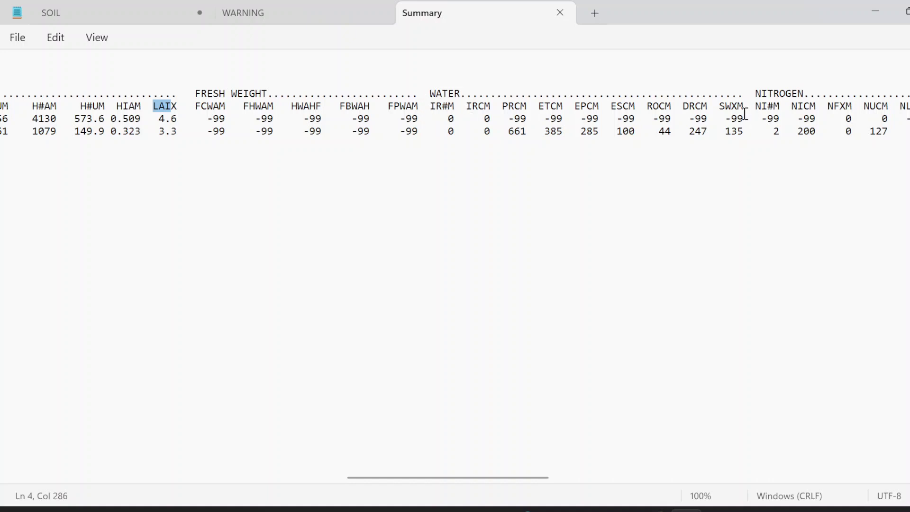
pyautogui.moveTo(756, 107); pyautogui.dragTo(775, 134)
pyautogui.click(780, 130)
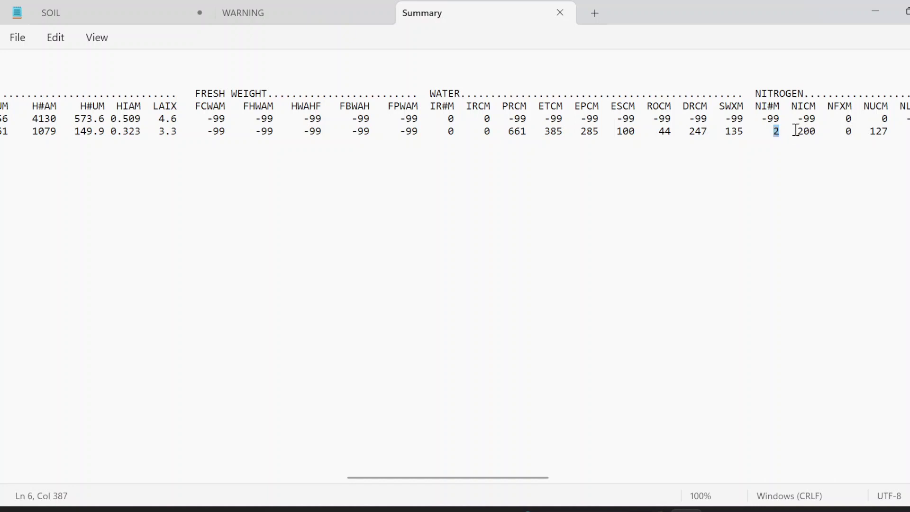
pyautogui.moveTo(796, 131); pyautogui.dragTo(820, 129)
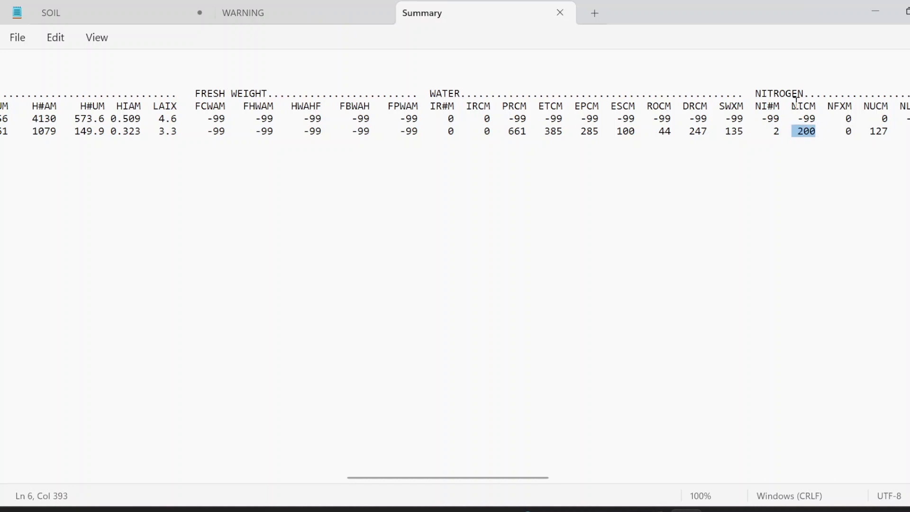
pyautogui.moveTo(876, 133); pyautogui.dragTo(891, 136)
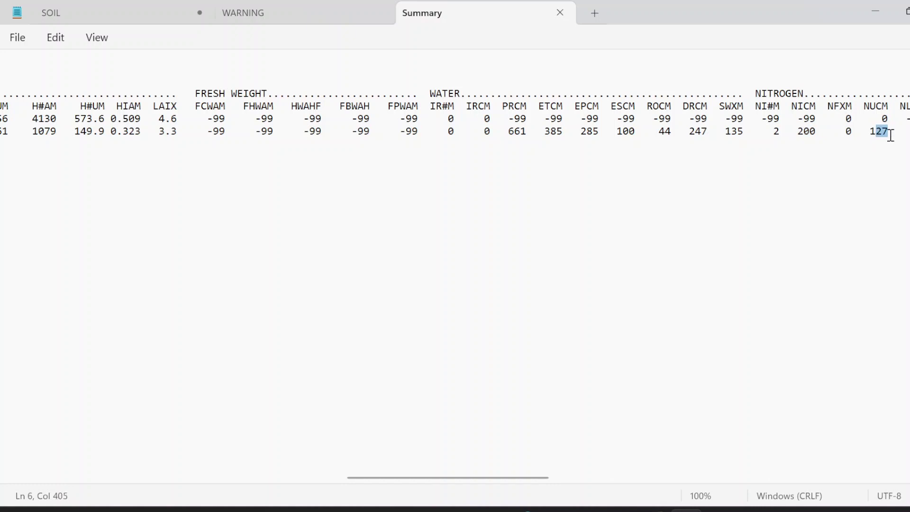
pyautogui.moveTo(540, 478); pyautogui.dragTo(648, 490)
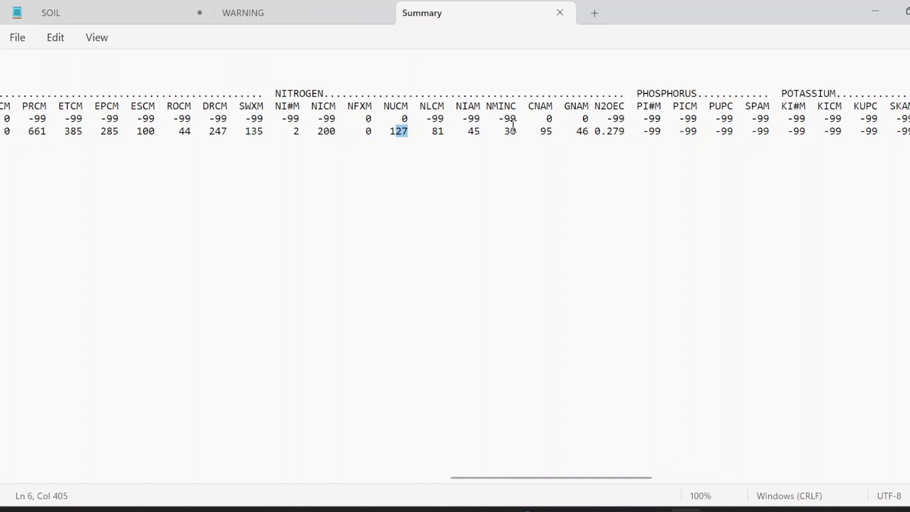
pyautogui.moveTo(522, 124); pyautogui.dragTo(468, 136)
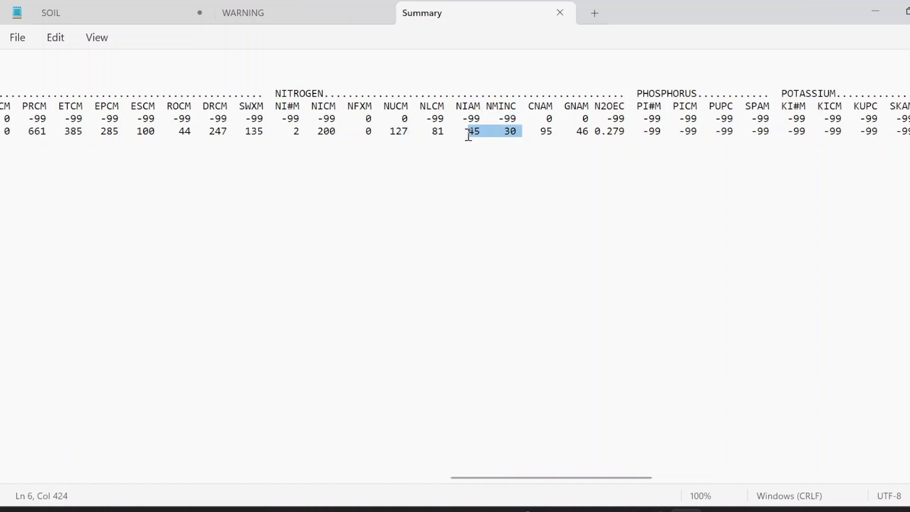
pyautogui.click(518, 135)
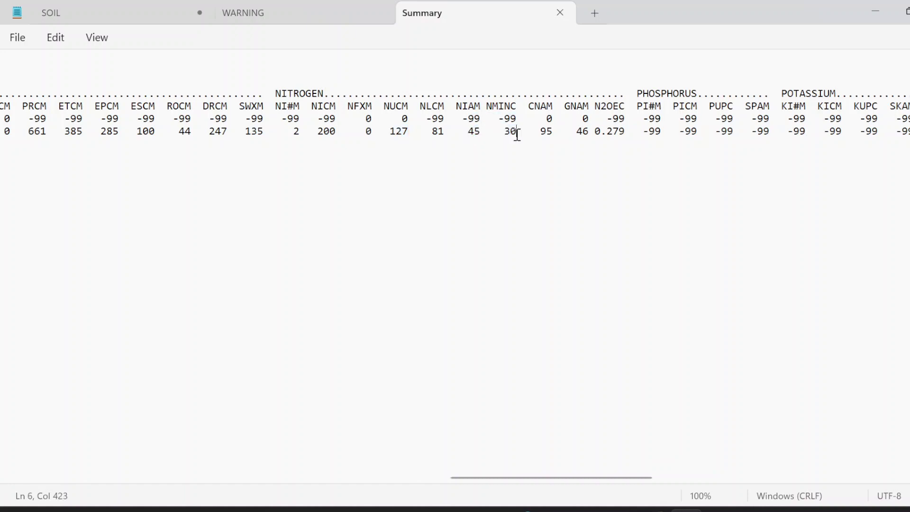
# Check the summary's phosphorus, potassium, organic matter and water productivity columns, and switch back to the DSSAT output file list
pyautogui.moveTo(635, 478); pyautogui.dragTo(672, 479)
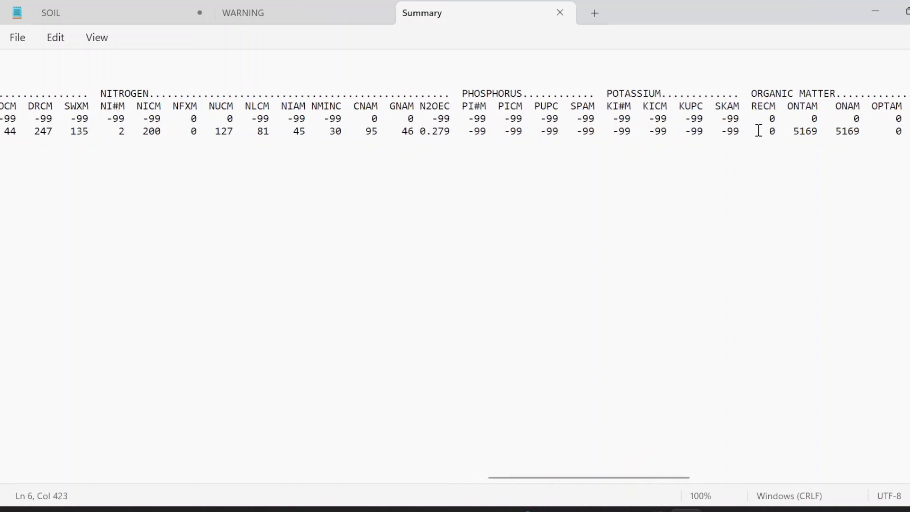
pyautogui.moveTo(641, 477); pyautogui.dragTo(718, 477)
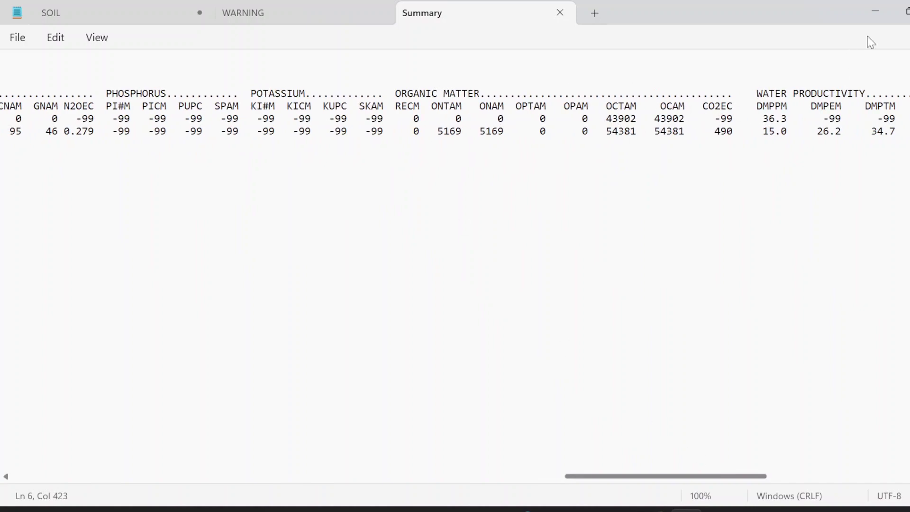
pyautogui.hotkey('alt', 'Tab')
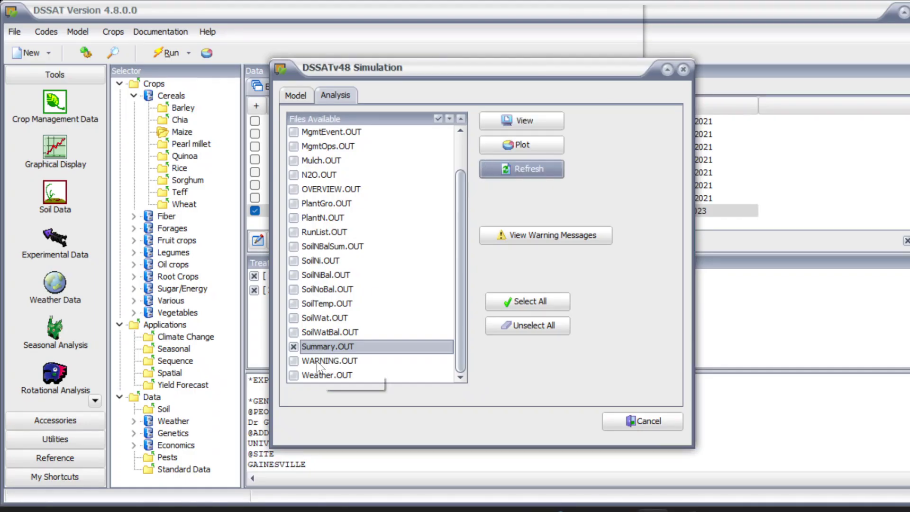
# Plot tops weight (CWAD) and vegetative weight (VWAD) from PlantGro.OUT as time series for all runs, and close the graph
pyautogui.click(300, 205)
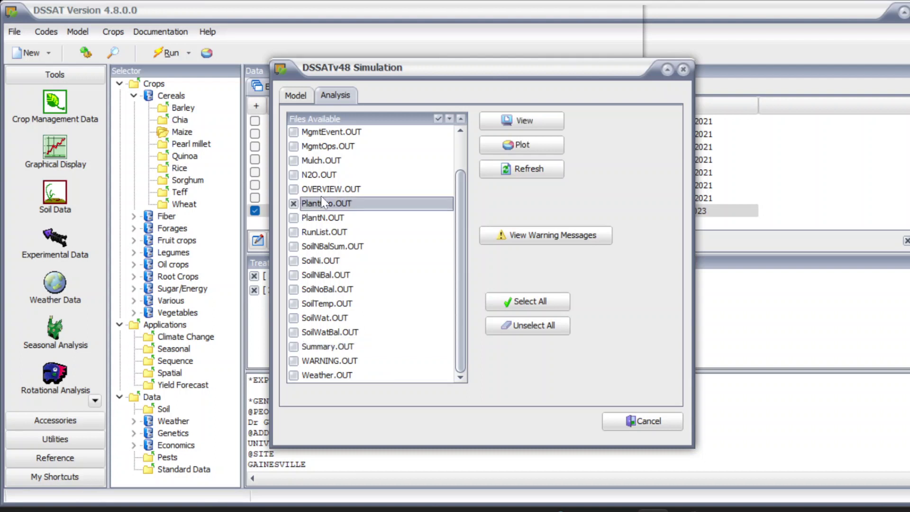
pyautogui.click(534, 146)
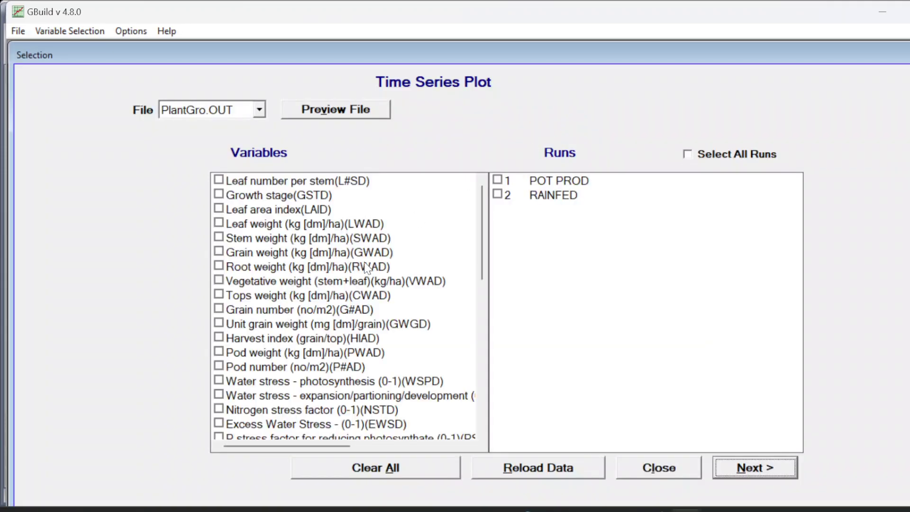
pyautogui.moveTo(482, 222); pyautogui.dragTo(481, 255)
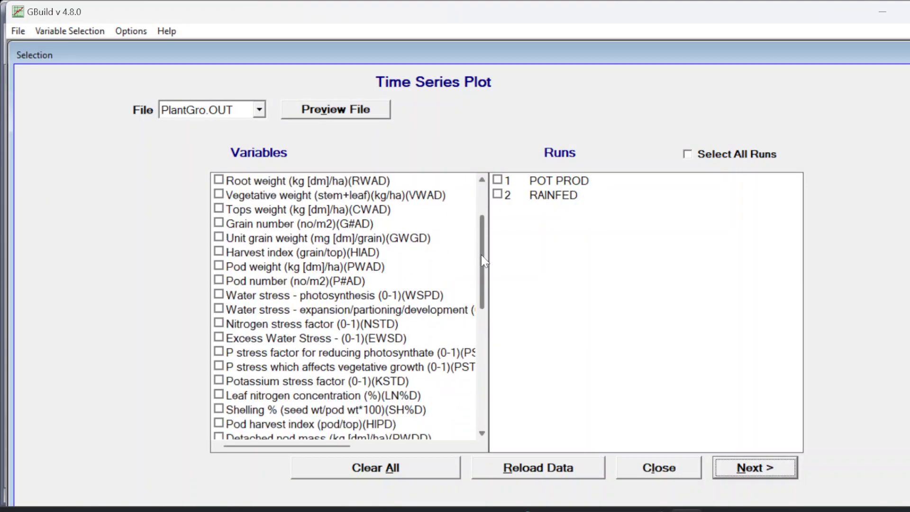
pyautogui.click(219, 209)
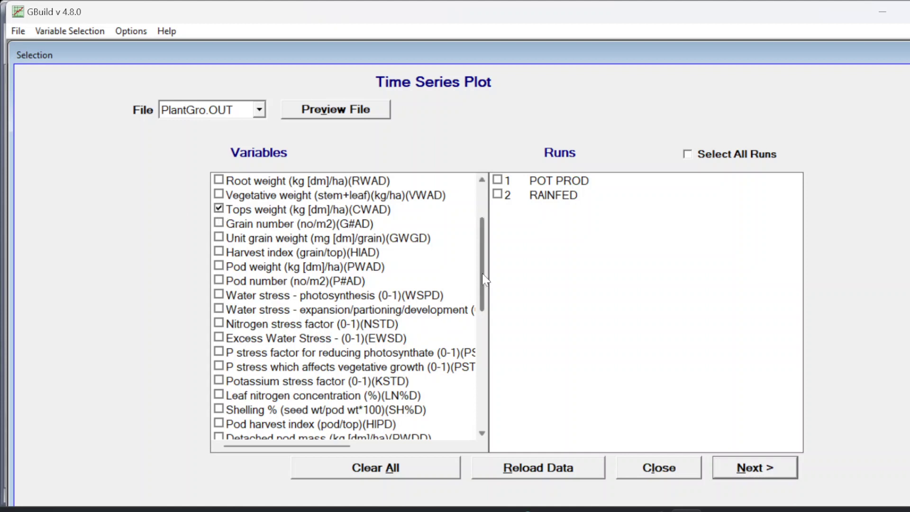
pyautogui.moveTo(482, 273); pyautogui.dragTo(494, 220)
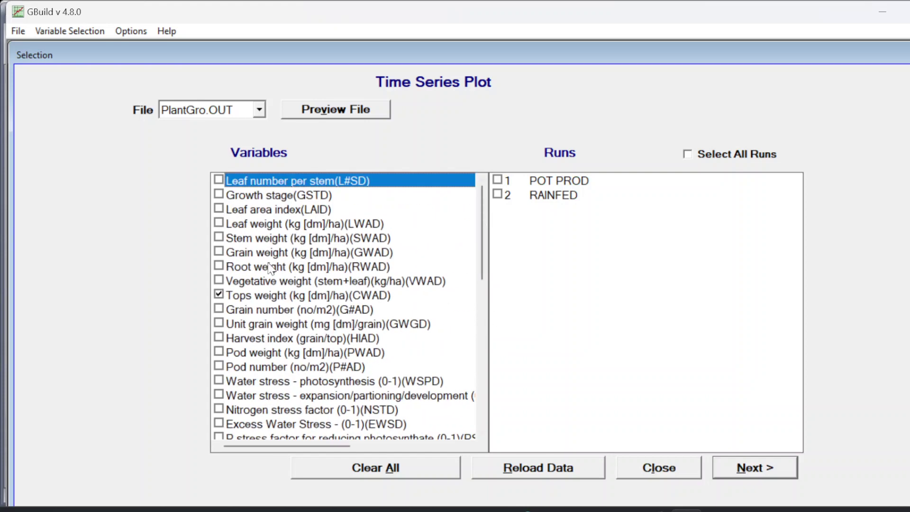
pyautogui.click(218, 281)
pyautogui.click(695, 159)
pyautogui.click(738, 470)
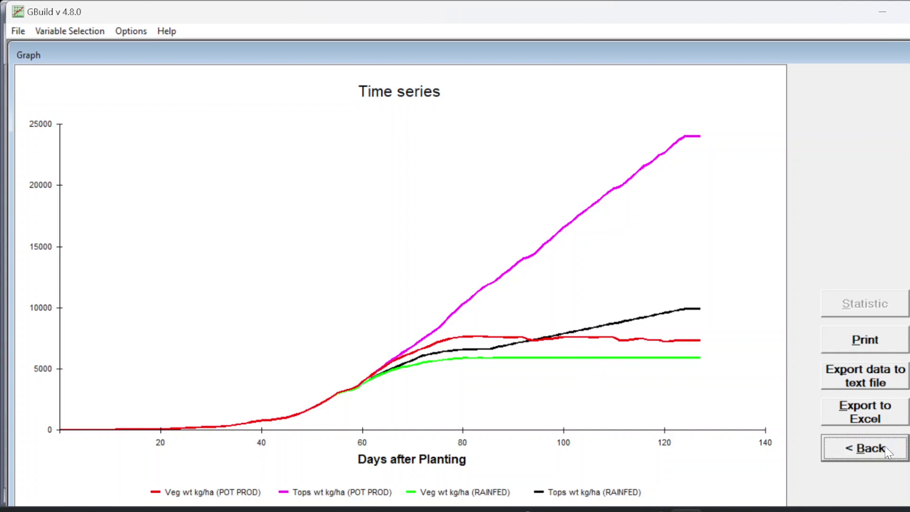
pyautogui.hotkey('alt', 'F4')
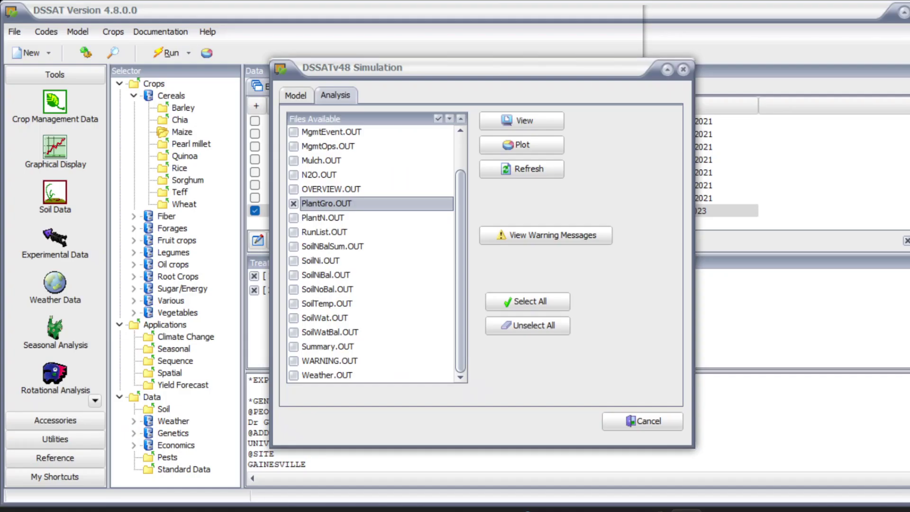
# Deselect PlantGro.OUT, open SoilNi.OUT in a maximized text window, and turn off word wrap
pyautogui.click(294, 203)
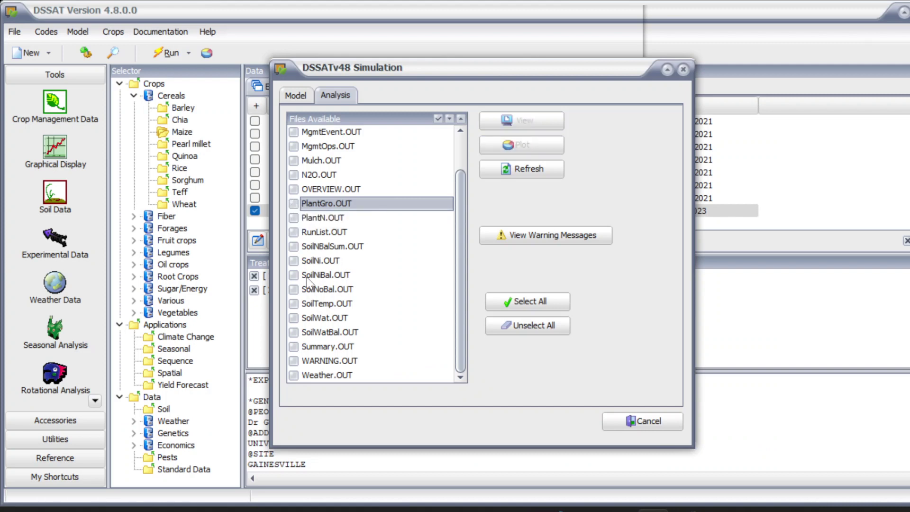
pyautogui.click(295, 261)
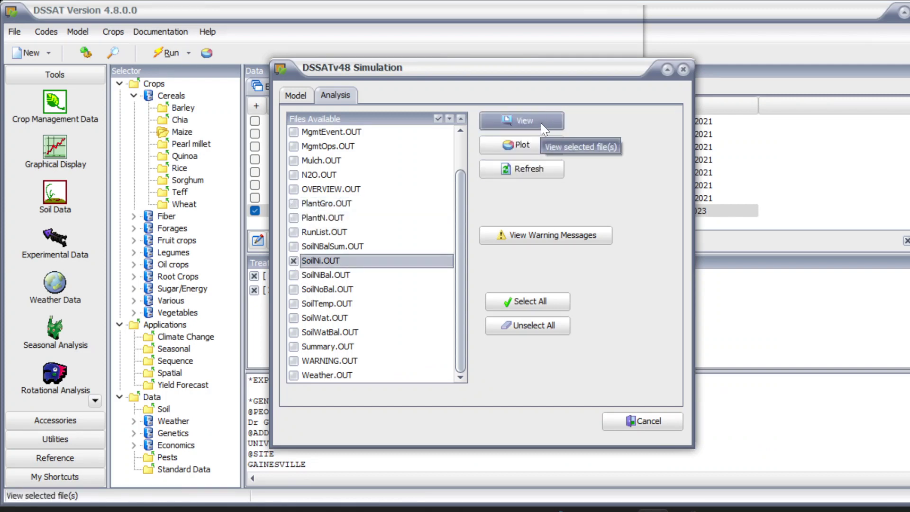
pyautogui.click(541, 124)
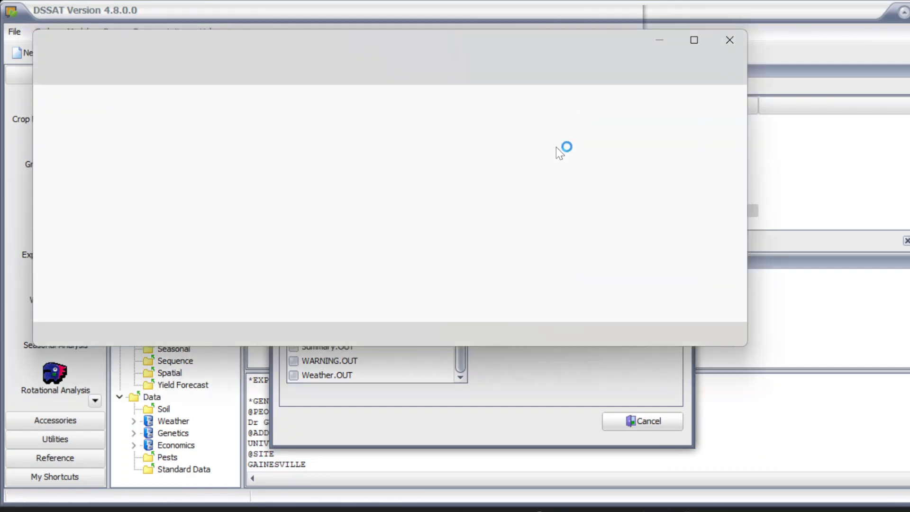
pyautogui.click(695, 42)
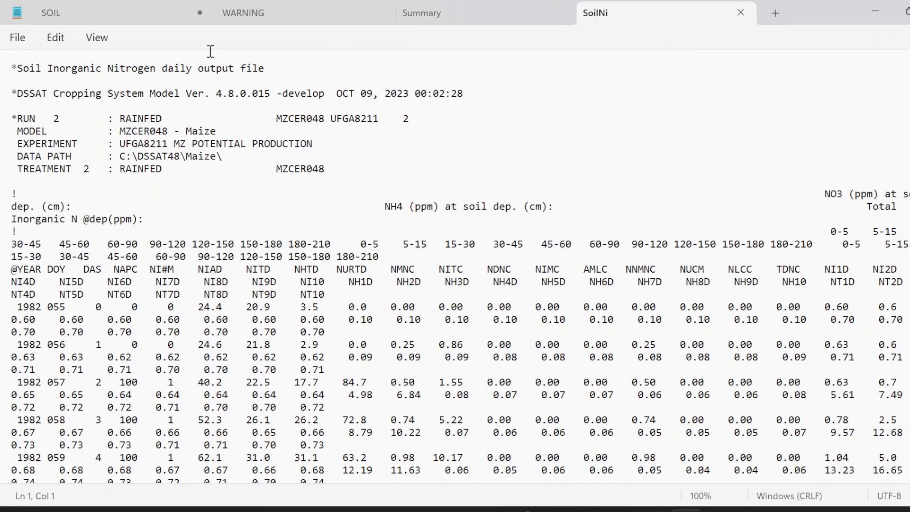
pyautogui.click(96, 37)
pyautogui.click(108, 109)
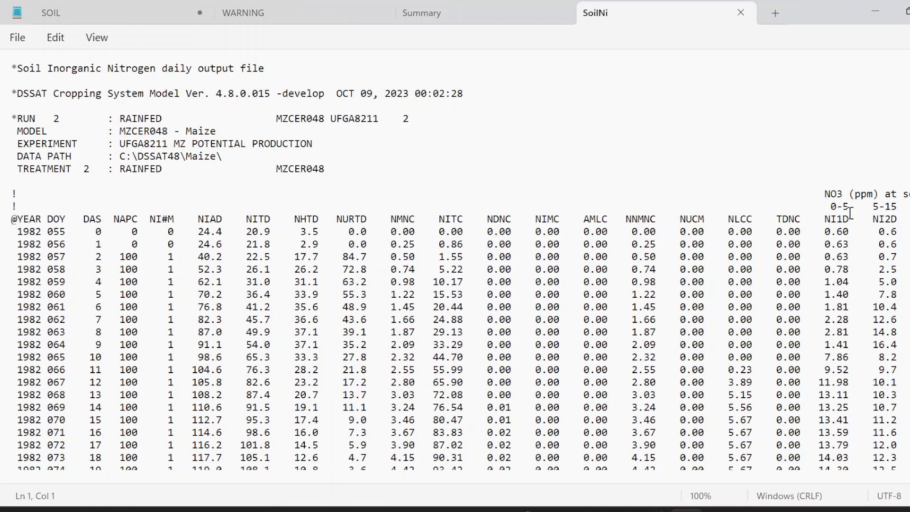
# Examine the column headers of the daily soil nitrogen table, including the NO3 soil layers, and switch back to the DSSAT output file list
pyautogui.click(907, 218)
pyautogui.keyDown('shift'); pyautogui.click(799, 206); pyautogui.keyUp('shift')
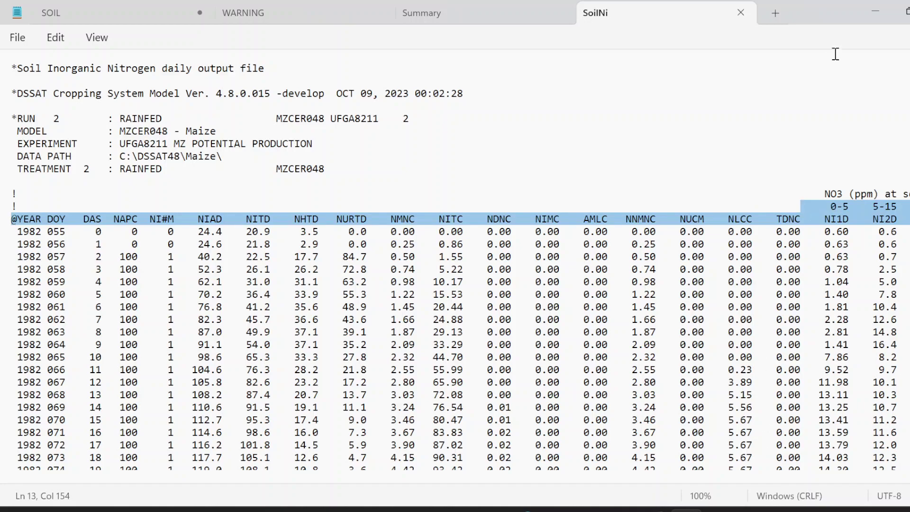
pyautogui.hotkey('alt', 'Tab')
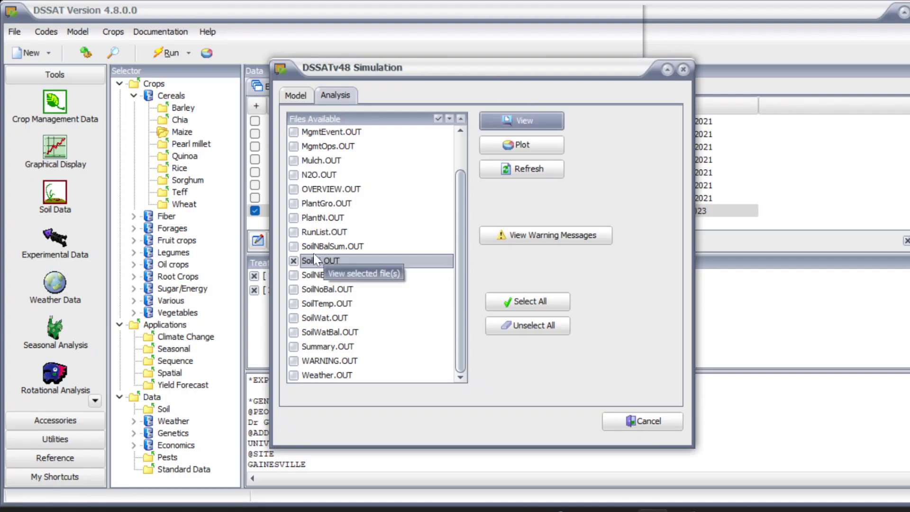
# Plot total soil NO3+NH4 (NIAD) and cumulative N mineralization (NMNC) from SoilNi.OUT for the RAINFED run, and close the graph and simulation window
pyautogui.click(522, 145)
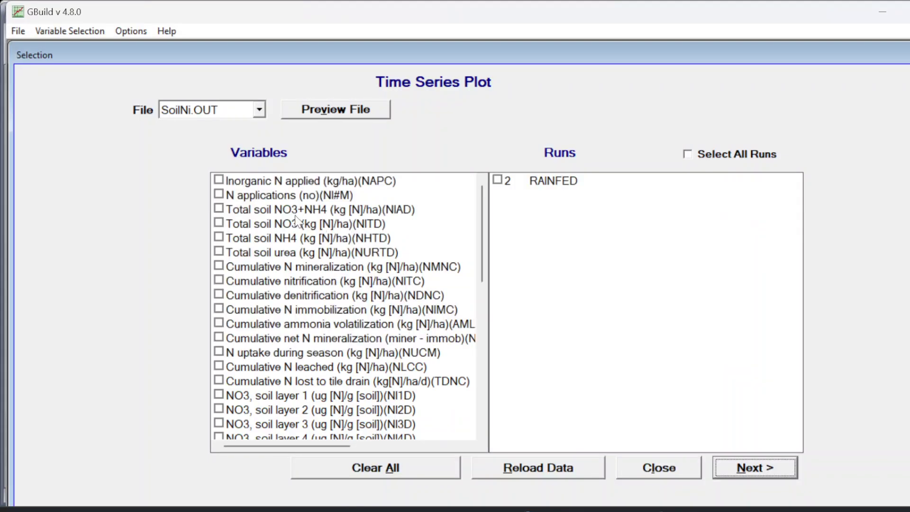
pyautogui.click(221, 198)
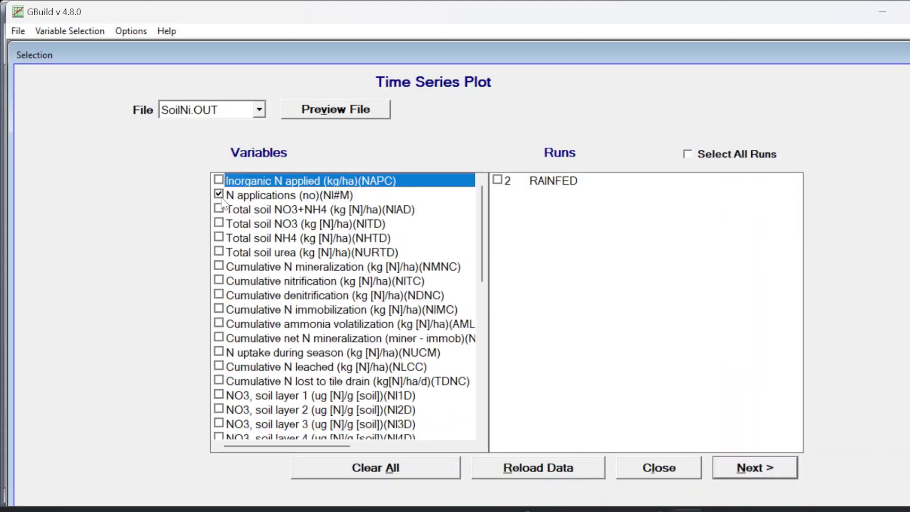
pyautogui.click(219, 209)
pyautogui.click(218, 266)
pyautogui.click(689, 157)
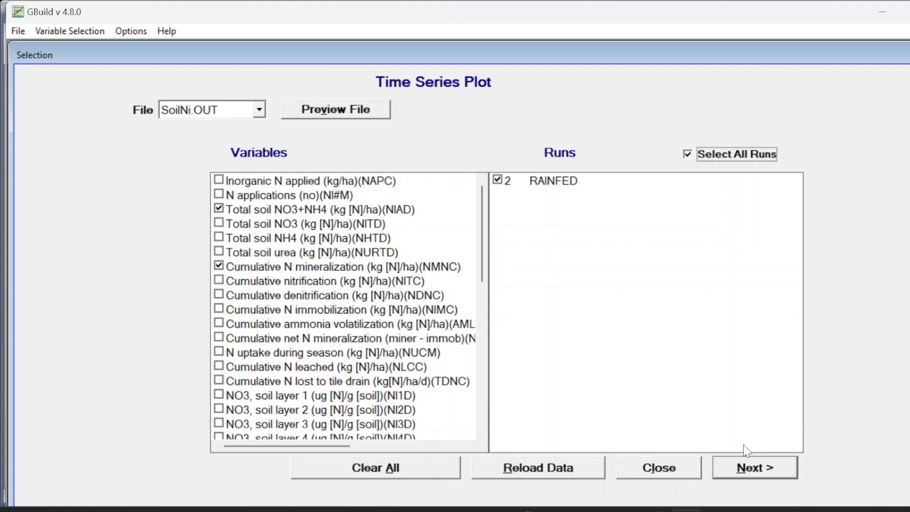
pyautogui.click(747, 465)
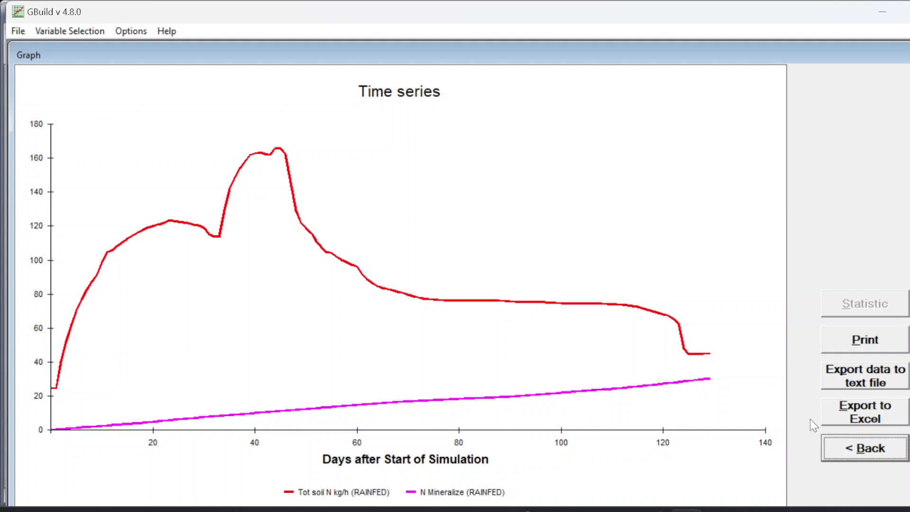
pyautogui.hotkey('alt', 'F4')
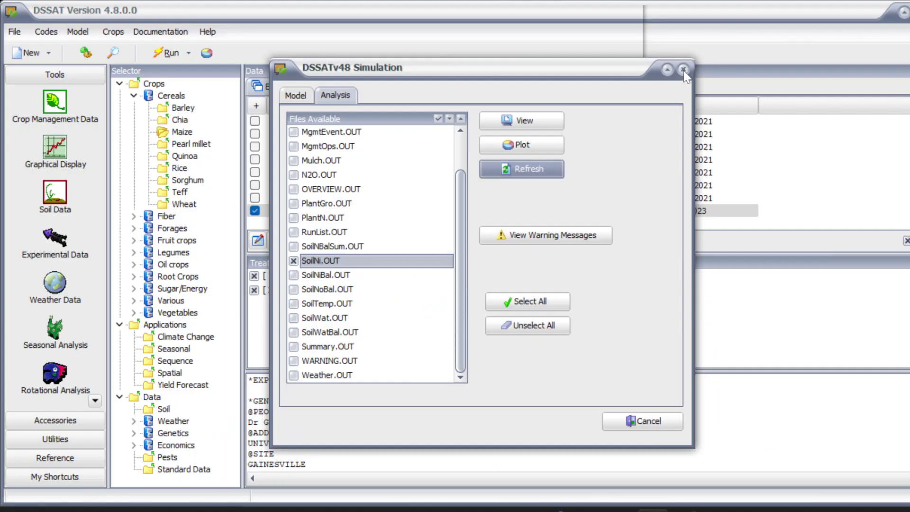
pyautogui.press('Escape')
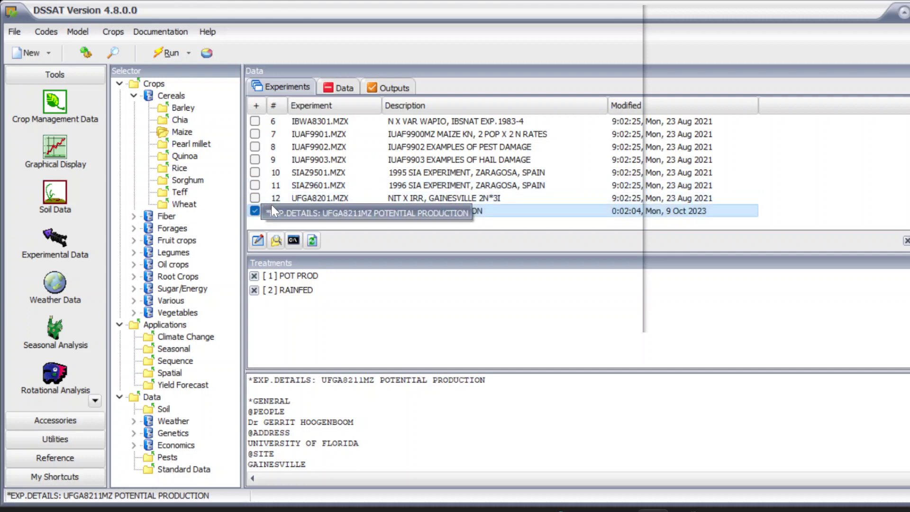